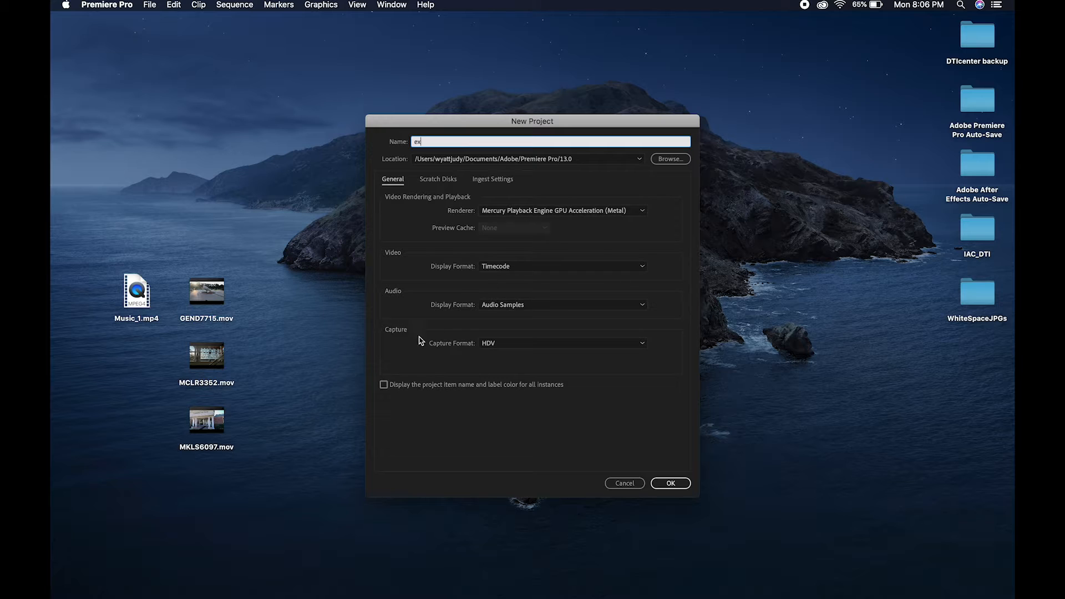
# Step: Create the project ex with HDV as the capture format and switch to the Assembly workspace
pyautogui.click(642, 345)
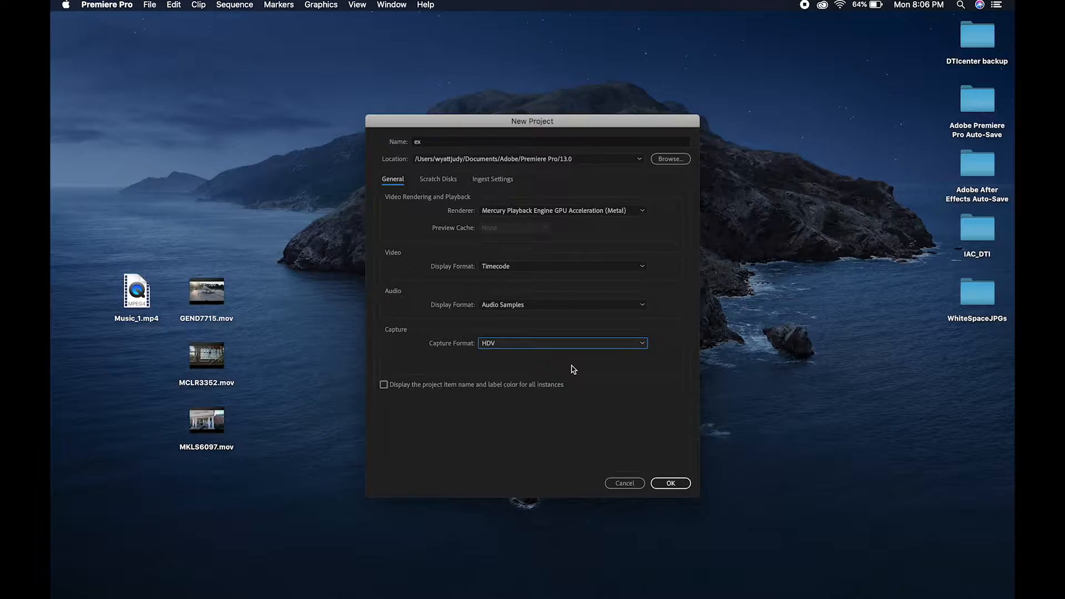
pyautogui.click(670, 484)
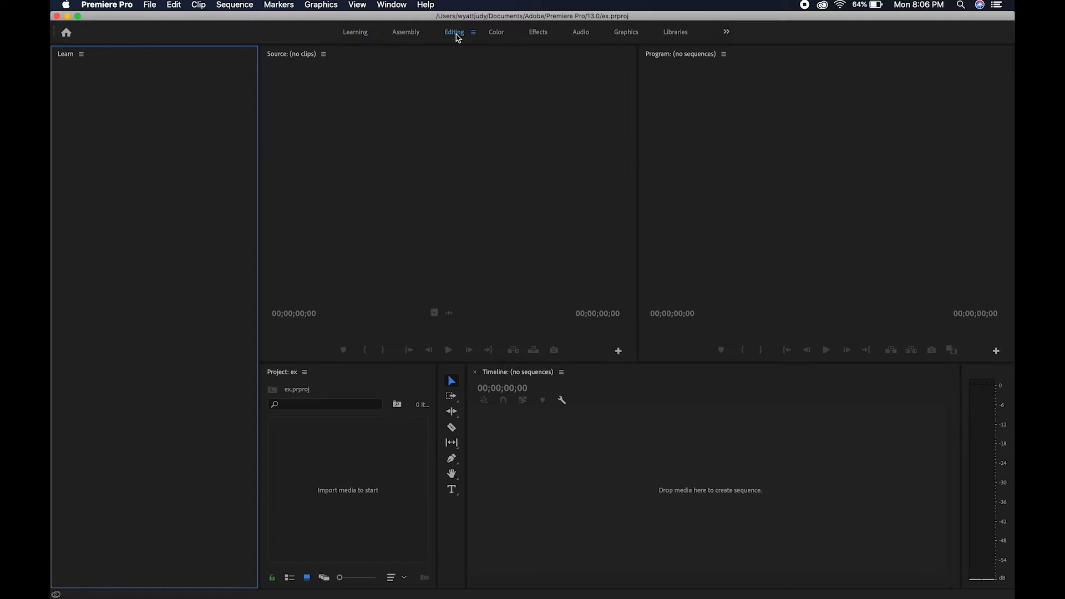
pyautogui.click(496, 33)
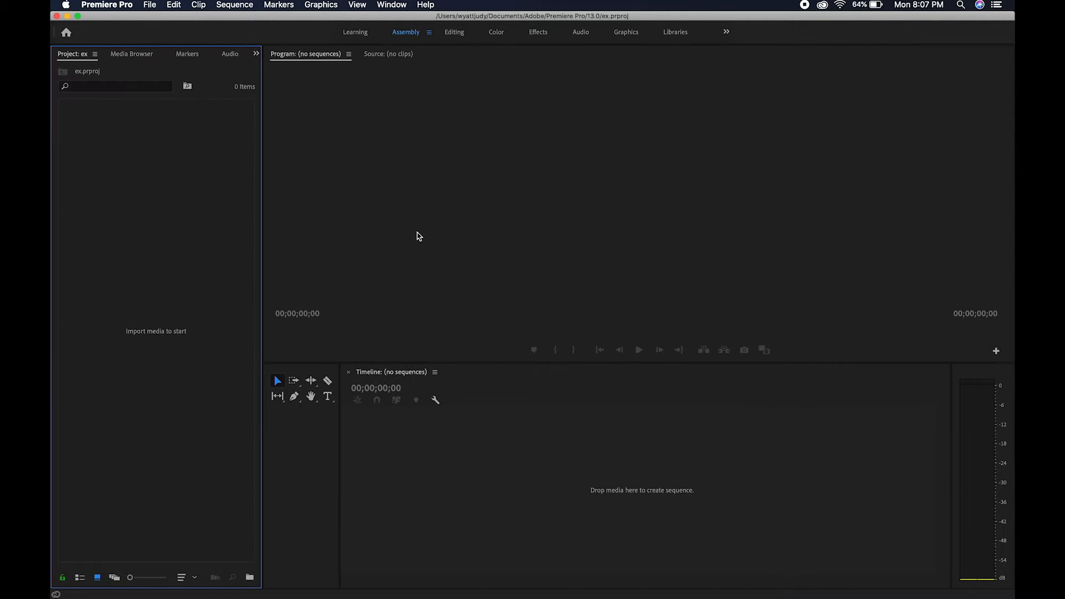
# Step: Import Music_1.mp4, MCLR3352.mov, GEND7715.mov and MKLS6097.mov from the Desktop into the project
pyautogui.doubleClick(172, 289)
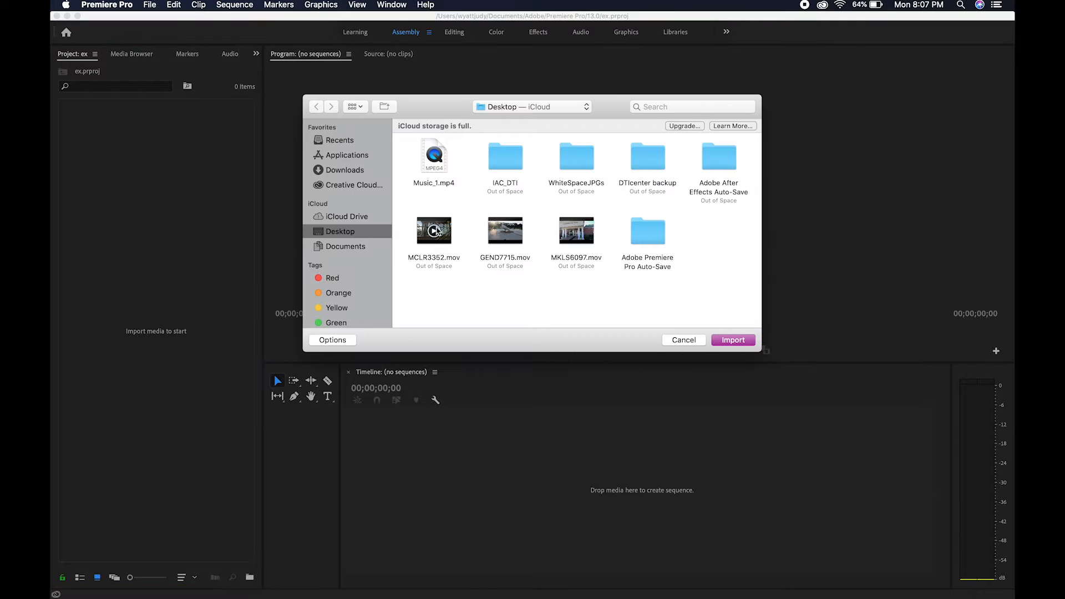
pyautogui.click(442, 183)
pyautogui.moveTo(399, 217); pyautogui.dragTo(628, 251)
pyautogui.click(732, 340)
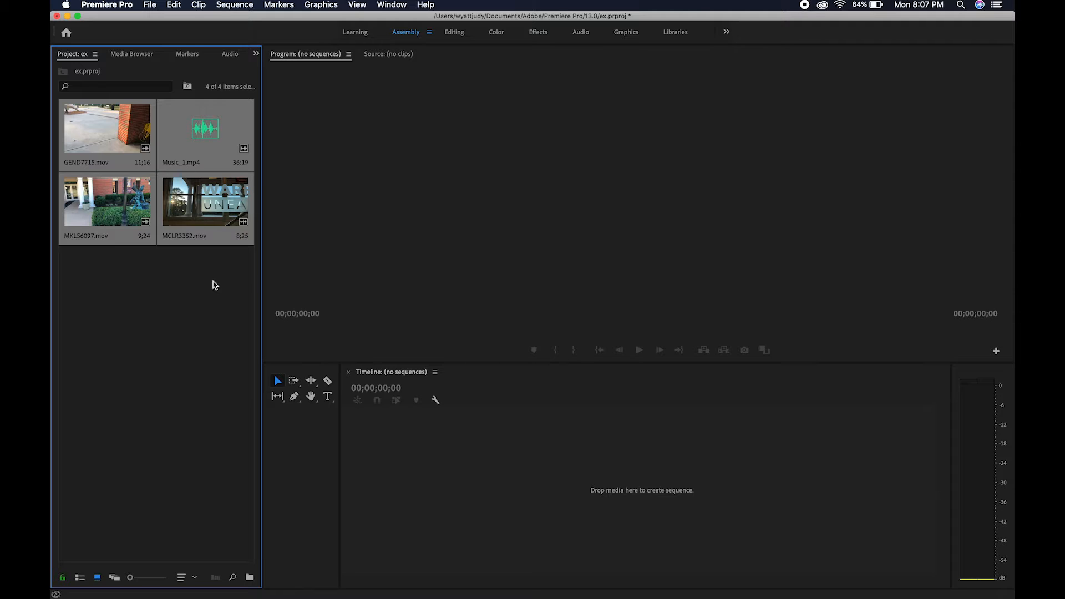
pyautogui.click(218, 315)
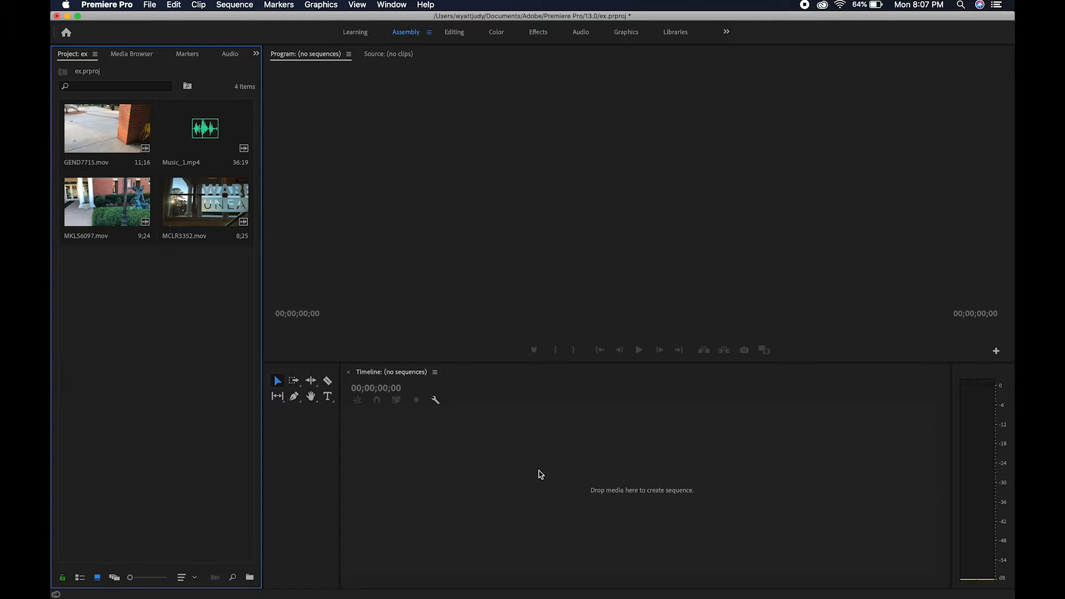
# Step: Create a sequence by placing all four imported media items on the empty timeline
pyautogui.moveTo(198, 305); pyautogui.dragTo(112, 149)
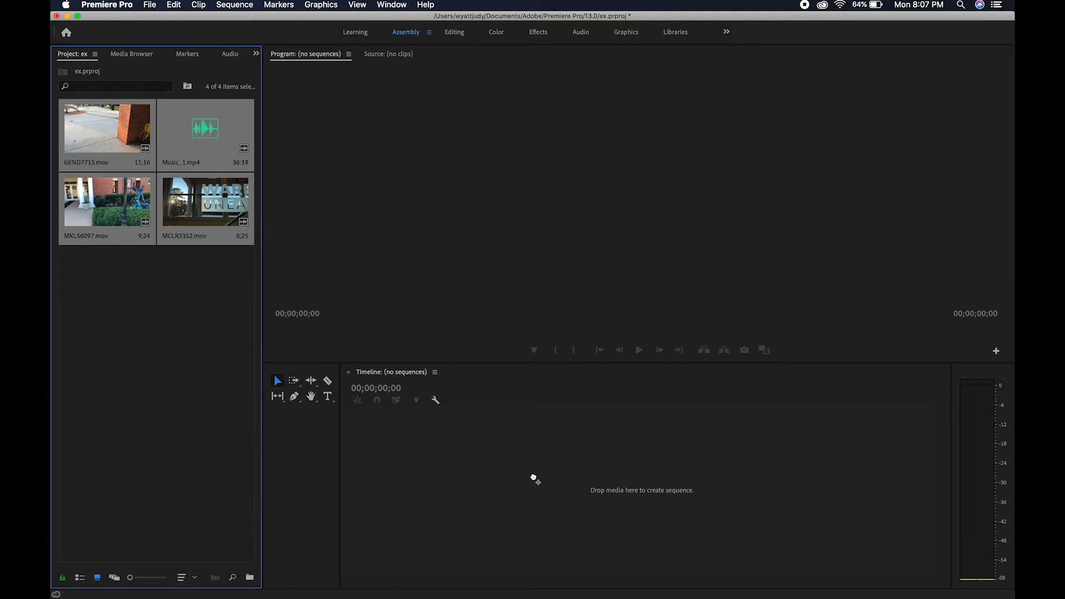
pyautogui.moveTo(533, 478); pyautogui.dragTo(533, 480)
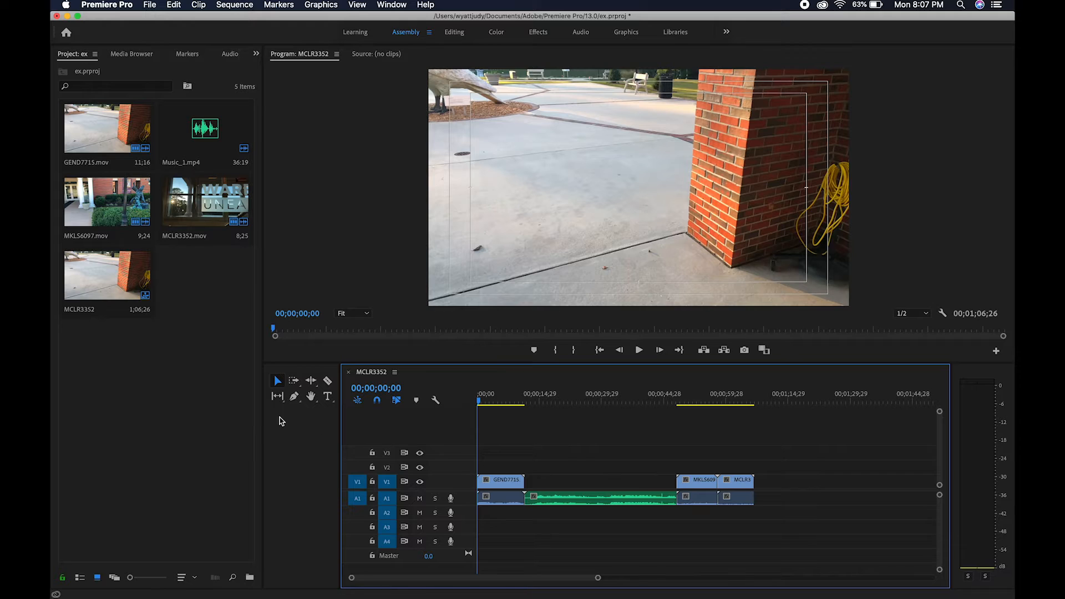
pyautogui.moveTo(227, 349); pyautogui.dragTo(114, 147)
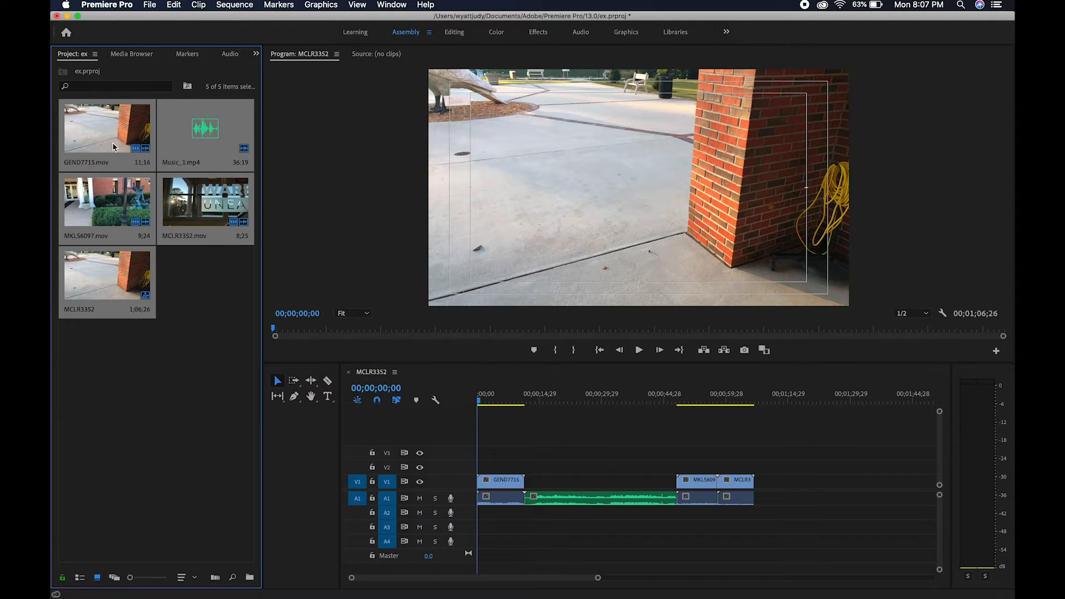
pyautogui.click(177, 414)
# Step: Move the music down to audio track A2 and shift the MKLS6097 and MCLR3352 clips back against GEND7715
pyautogui.moveTo(604, 507); pyautogui.dragTo(606, 521)
pyautogui.moveTo(665, 453); pyautogui.dragTo(589, 483)
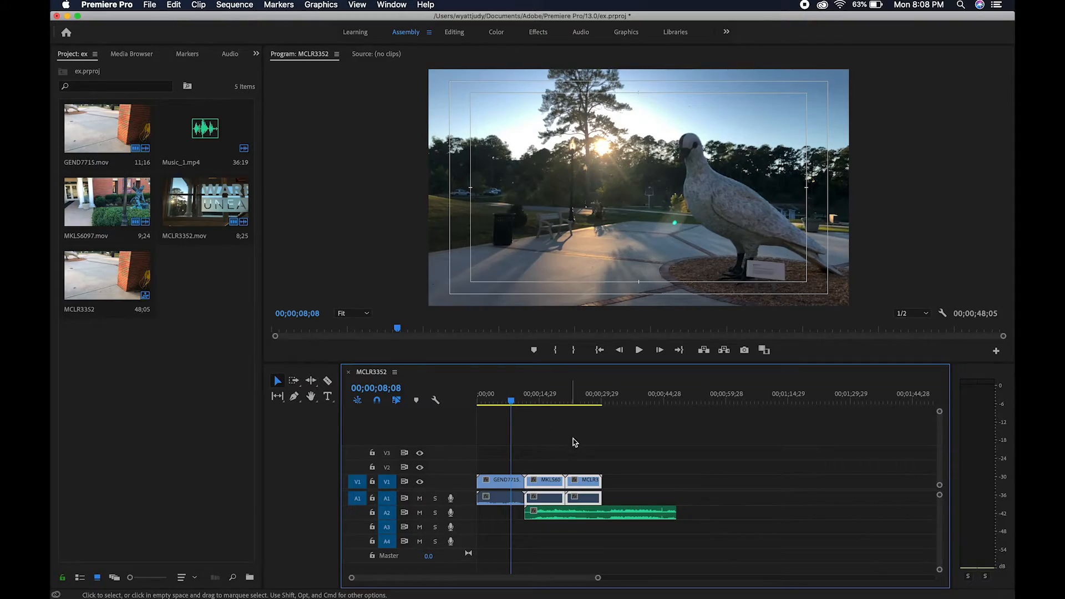
pyautogui.click(659, 493)
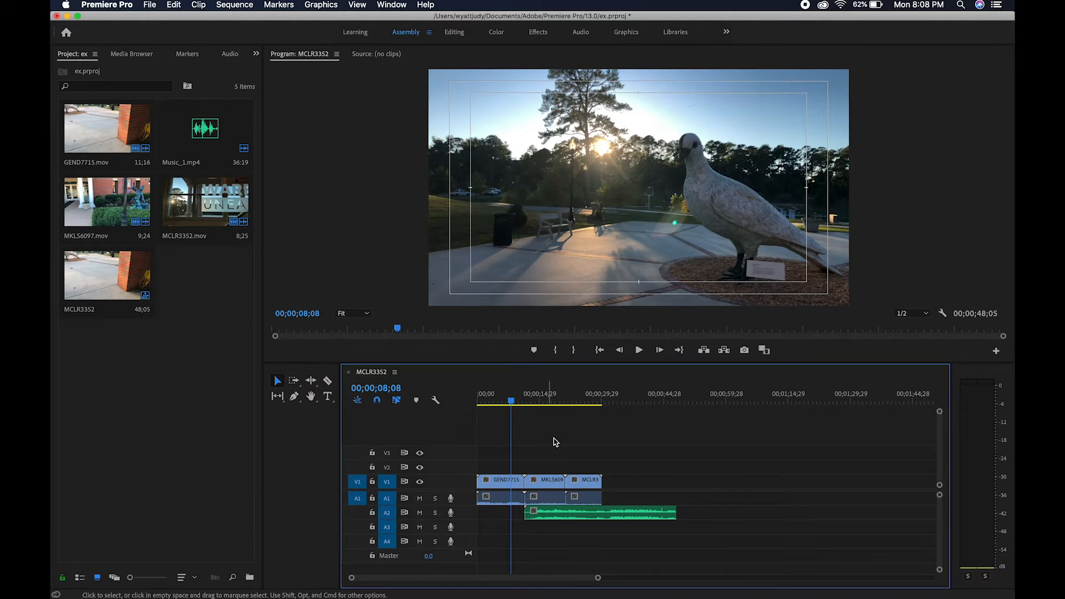
# Step: Unlink the three video clips from their audio and delete their original sound from track A1
pyautogui.moveTo(630, 468); pyautogui.dragTo(498, 502)
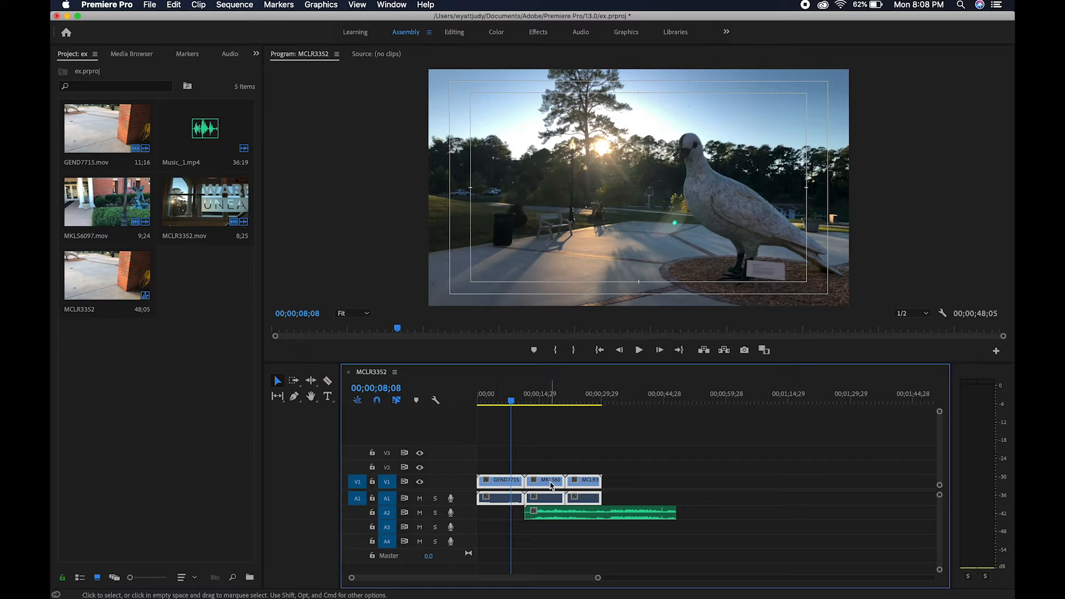
pyautogui.rightClick(551, 486)
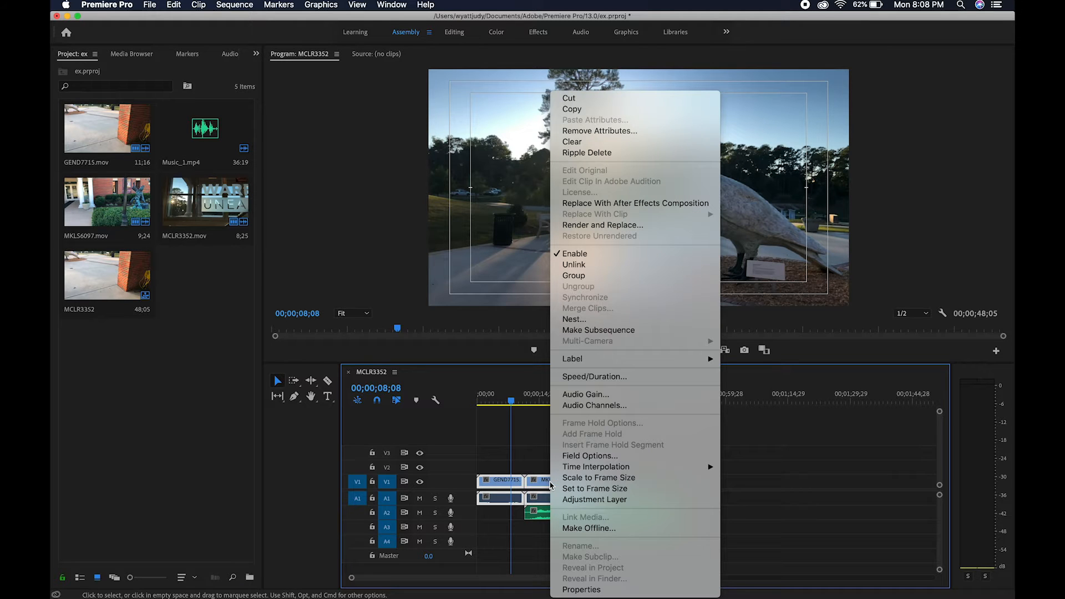
pyautogui.click(607, 271)
pyautogui.click(633, 480)
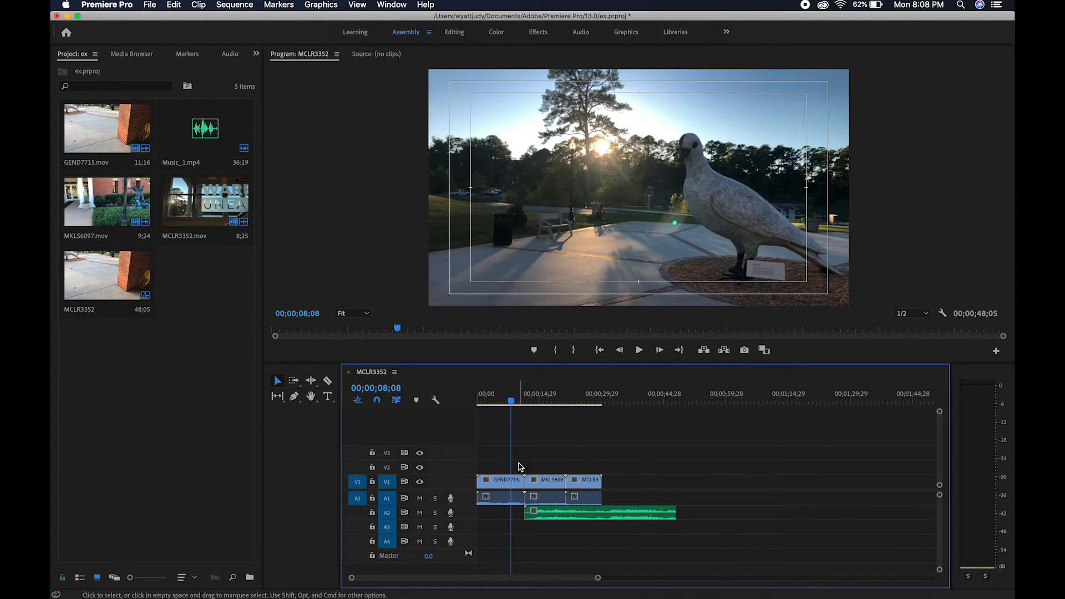
pyautogui.moveTo(631, 492); pyautogui.dragTo(483, 501)
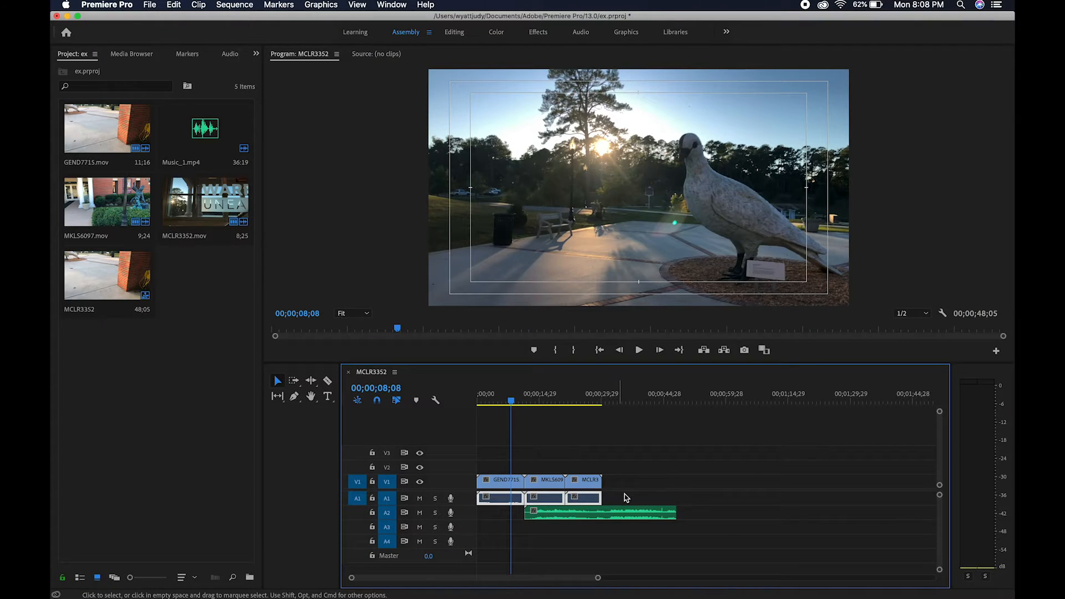
pyautogui.press('Delete')
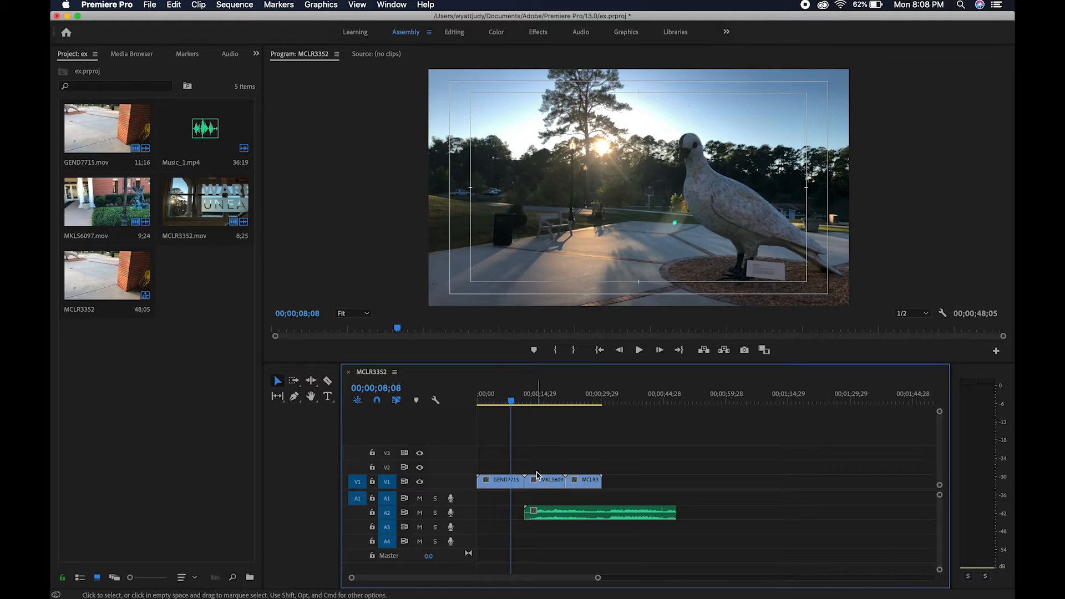
# Step: Move the music clip on track A2 to the very start of the timeline
pyautogui.moveTo(497, 466); pyautogui.dragTo(613, 519)
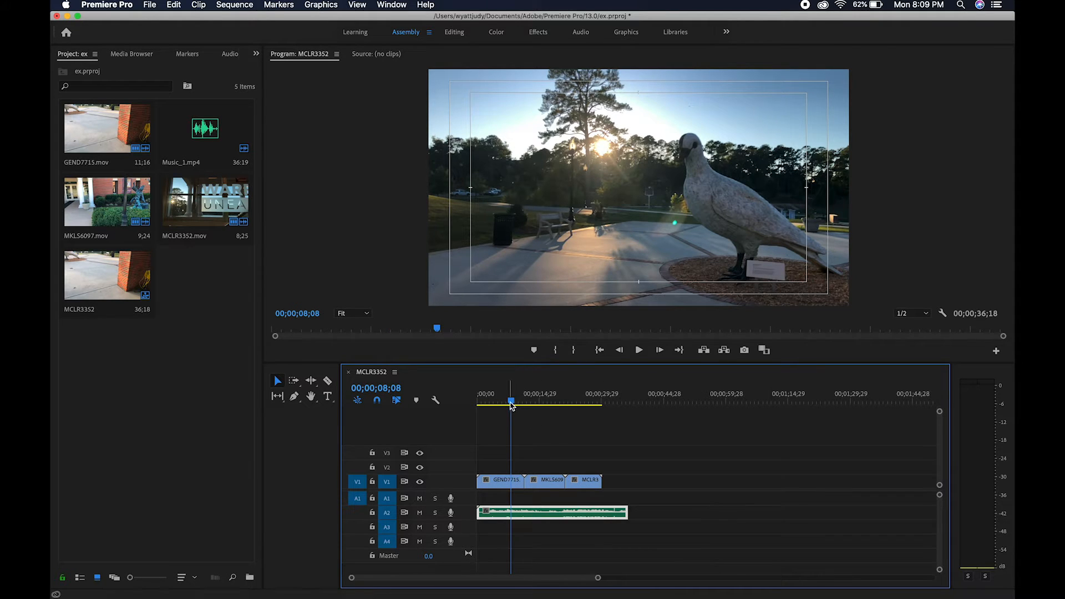
pyautogui.click(500, 478)
pyautogui.click(582, 483)
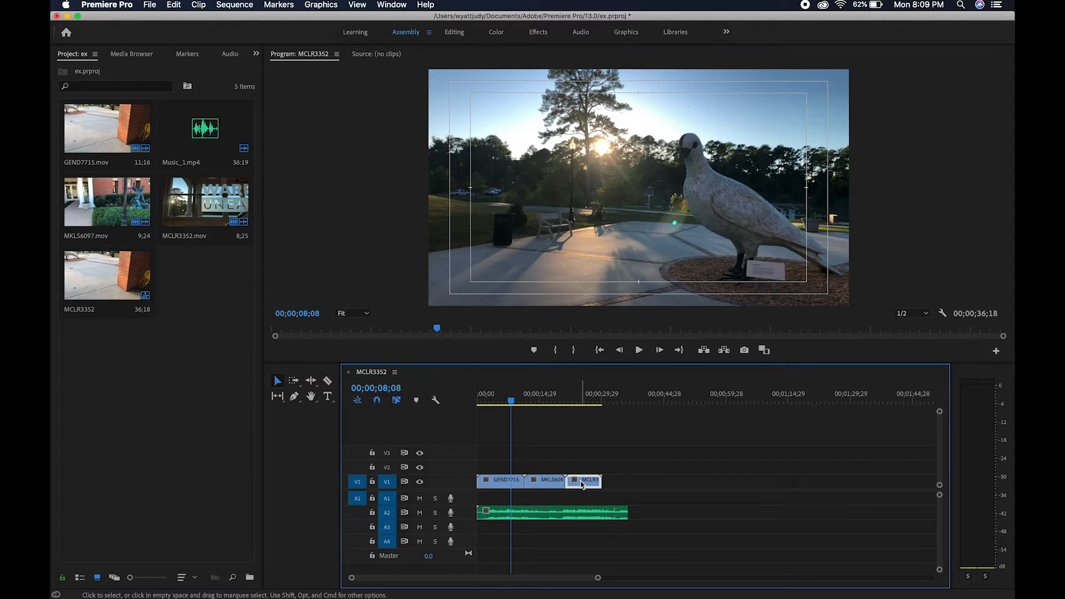
# Step: Place GEND7715 last on V1 with its end trimmed, and shift the video clips to start at zero
pyautogui.click(503, 487)
pyautogui.moveTo(501, 486); pyautogui.dragTo(700, 481)
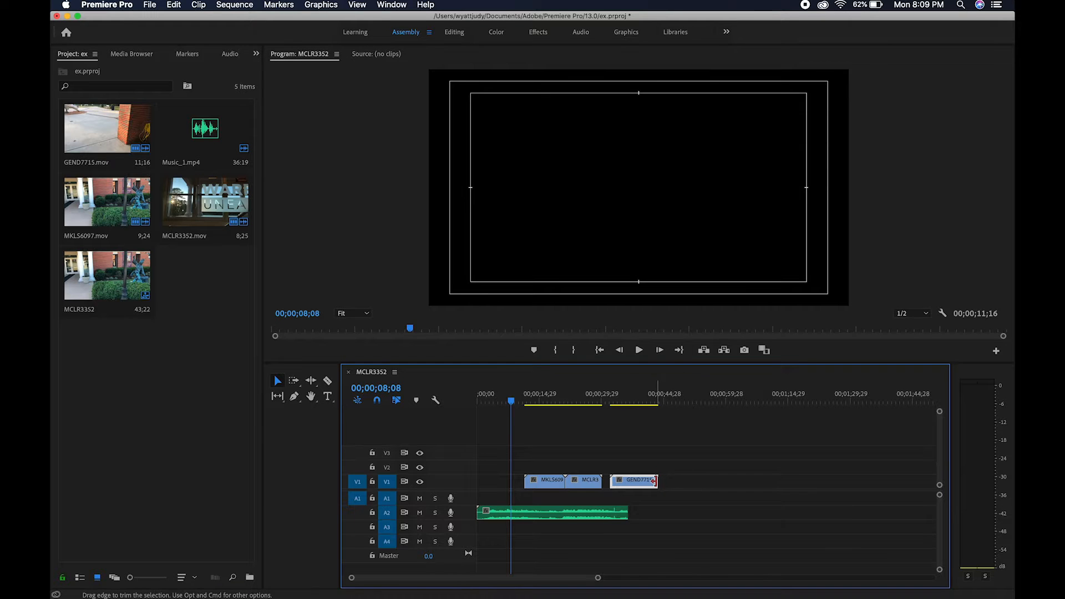
pyautogui.moveTo(661, 481); pyautogui.dragTo(535, 485)
pyautogui.click(602, 523)
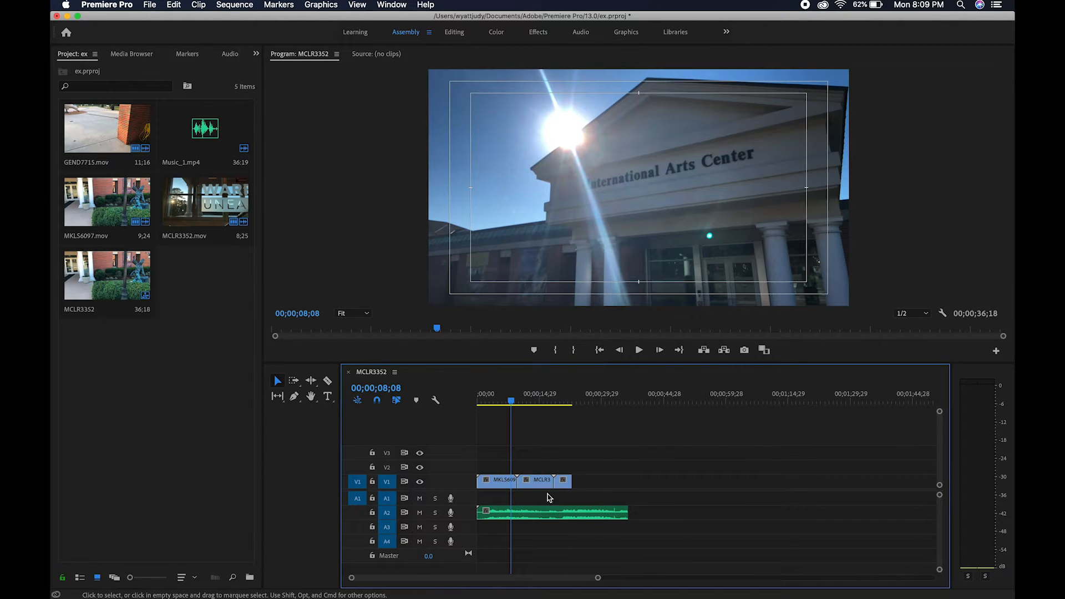
# Step: Split the music on track A2 with the Razor tool at the end of the GEND7715 clip, 00;00;22;29
pyautogui.moveTo(598, 578); pyautogui.dragTo(548, 579)
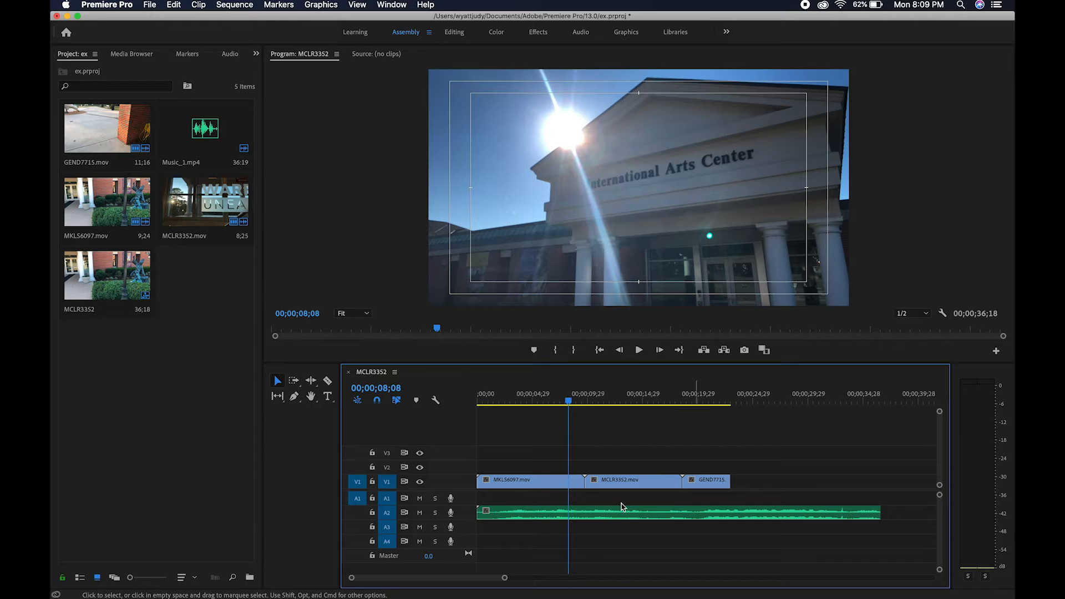
pyautogui.click(327, 381)
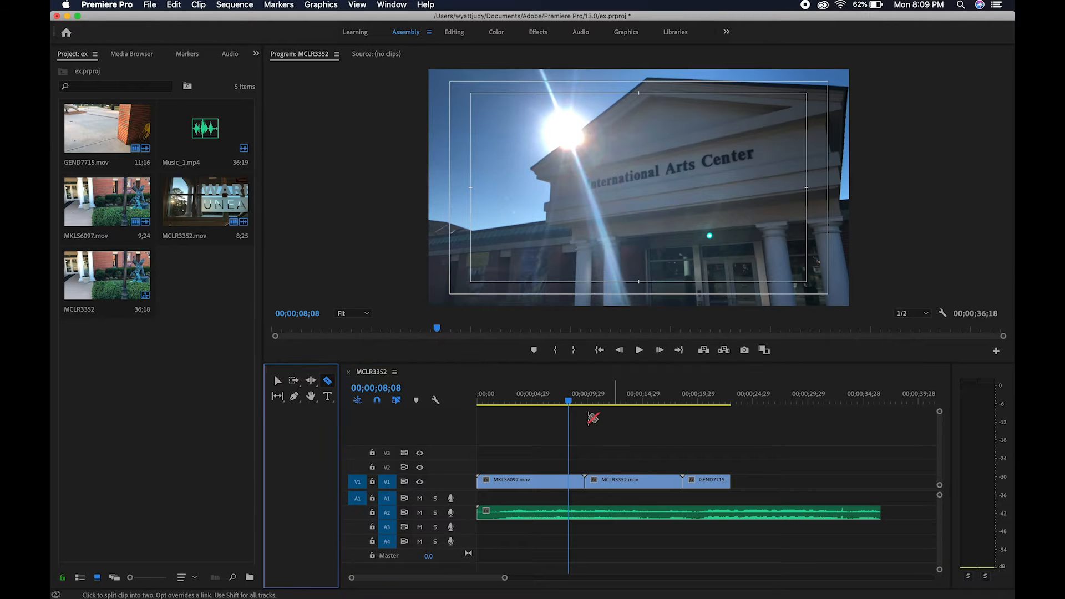
pyautogui.click(277, 381)
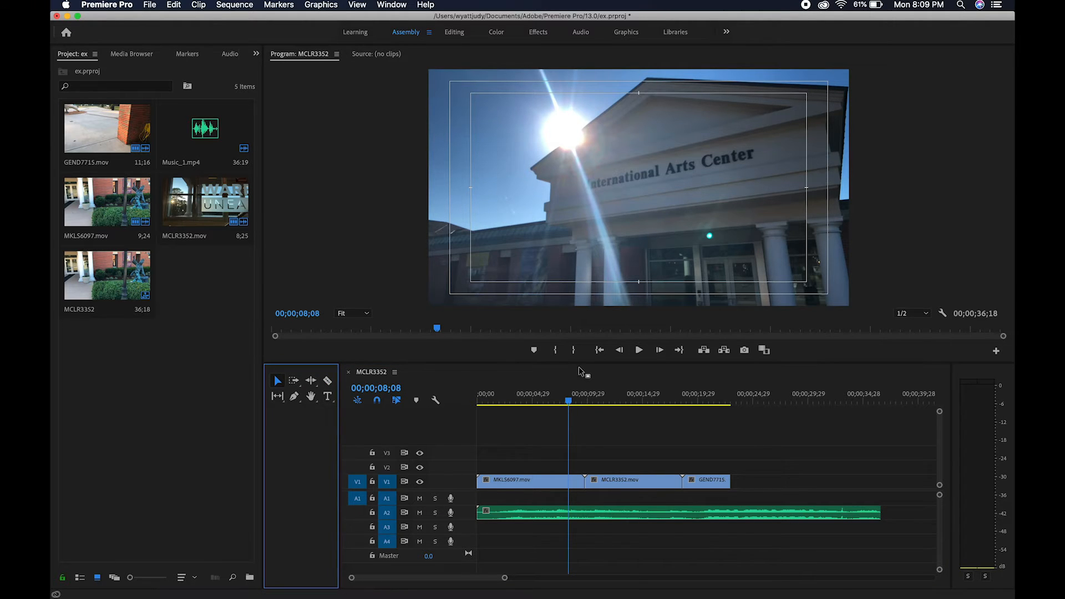
pyautogui.moveTo(569, 403); pyautogui.dragTo(730, 403)
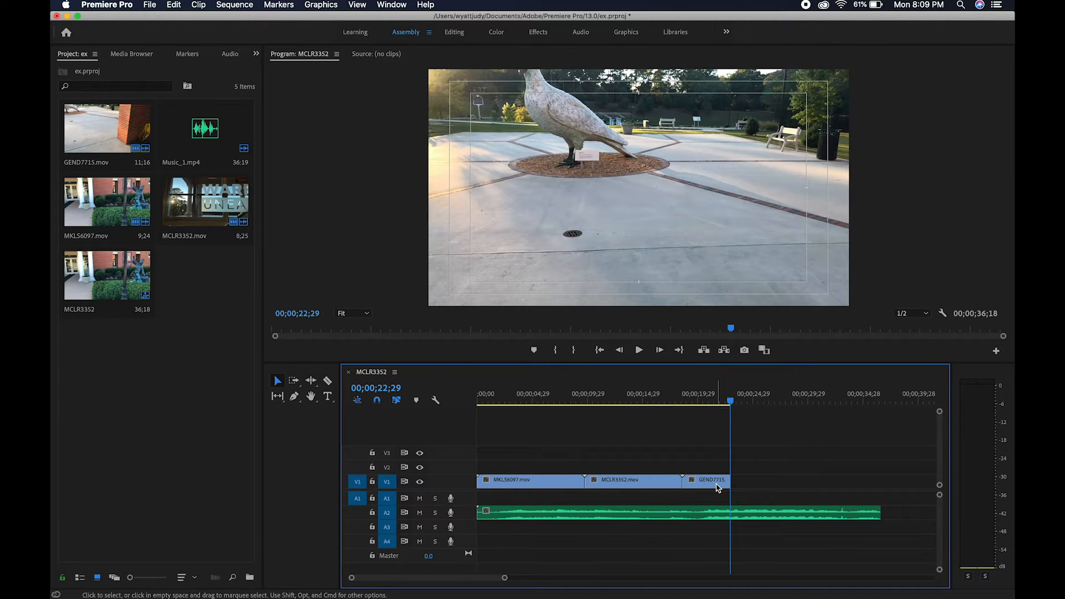
pyautogui.click(328, 382)
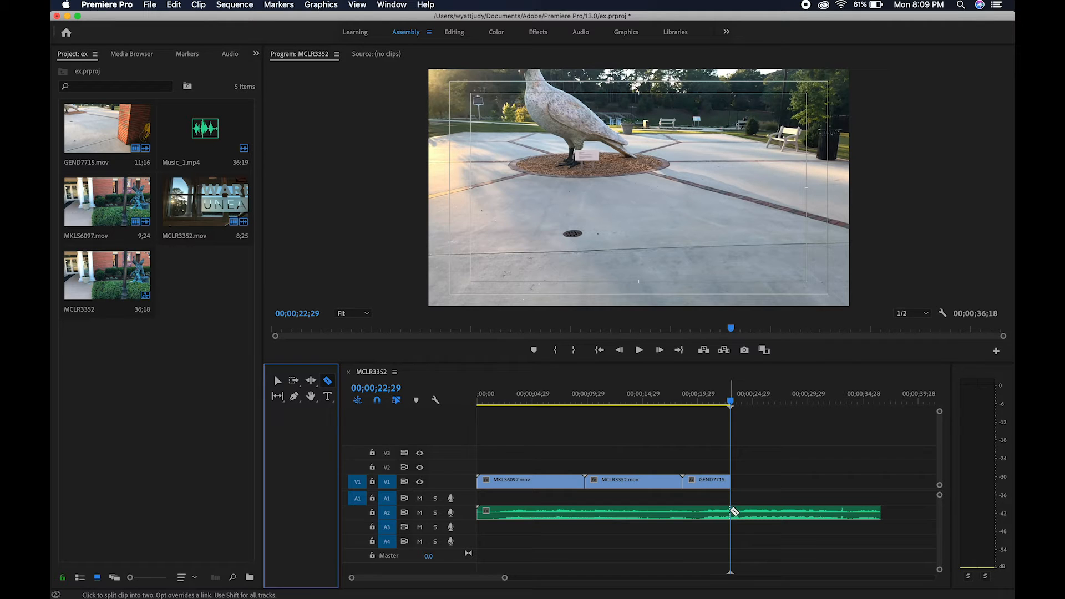
pyautogui.click(735, 512)
# Step: Separate the leftover music piece after the cut and delete it from track A2
pyautogui.click(277, 381)
pyautogui.moveTo(771, 513); pyautogui.dragTo(812, 513)
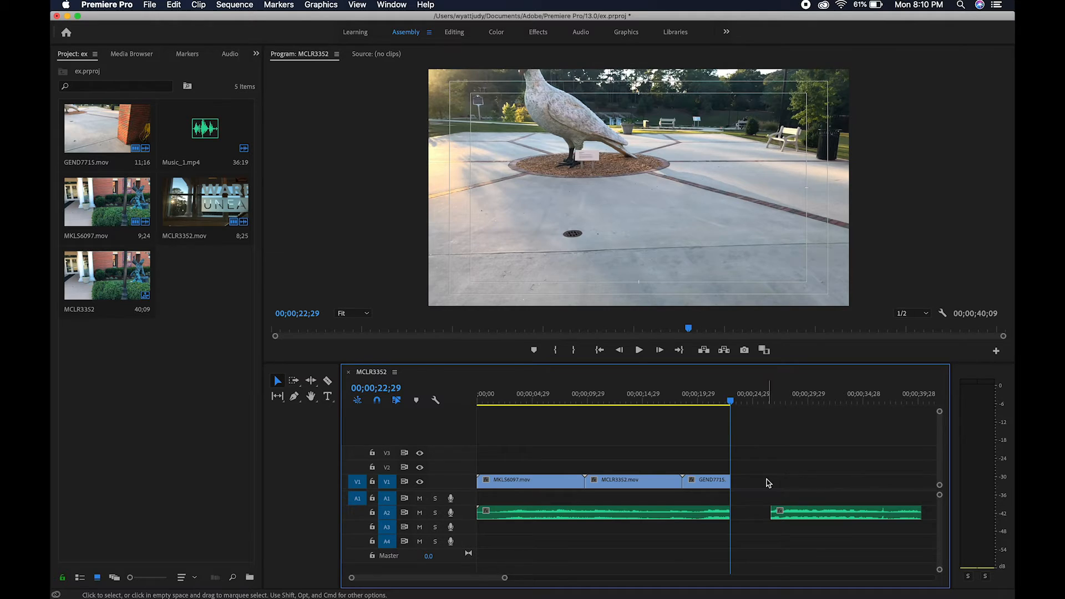
pyautogui.moveTo(767, 483); pyautogui.dragTo(855, 544)
pyautogui.press('Delete')
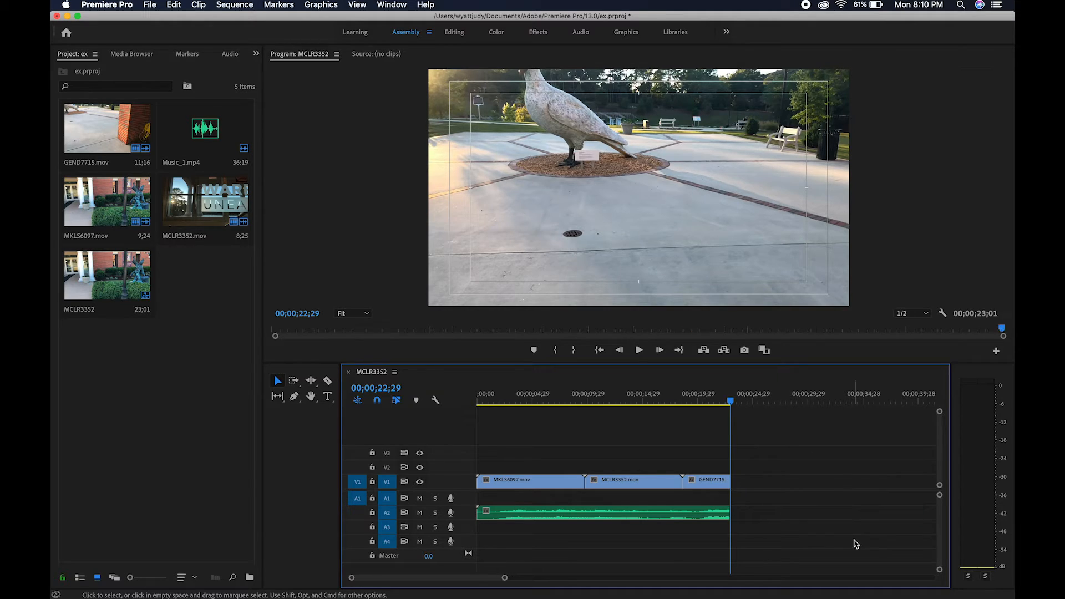
# Step: Try shortening MKLS6097.mov from its end and pulling the following clips back against it, and undo both edits
pyautogui.moveTo(740, 409); pyautogui.dragTo(451, 406)
pyautogui.moveTo(479, 481)
pyautogui.mouseDown()
pyautogui.moveTo(531, 481)
pyautogui.moveTo(479, 481)
pyautogui.mouseUp()
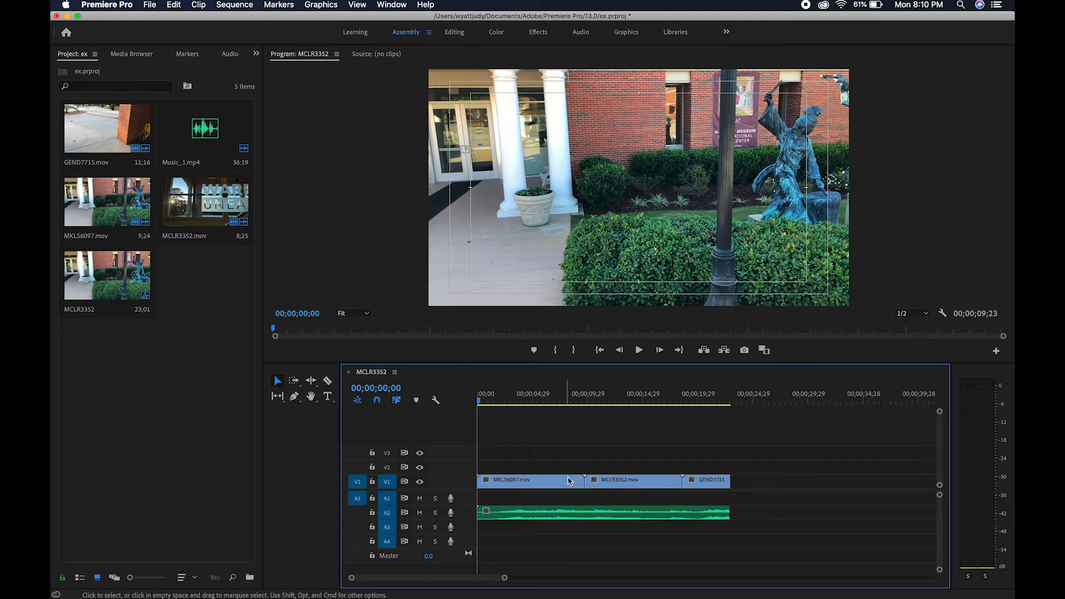
pyautogui.moveTo(579, 478); pyautogui.dragTo(654, 485)
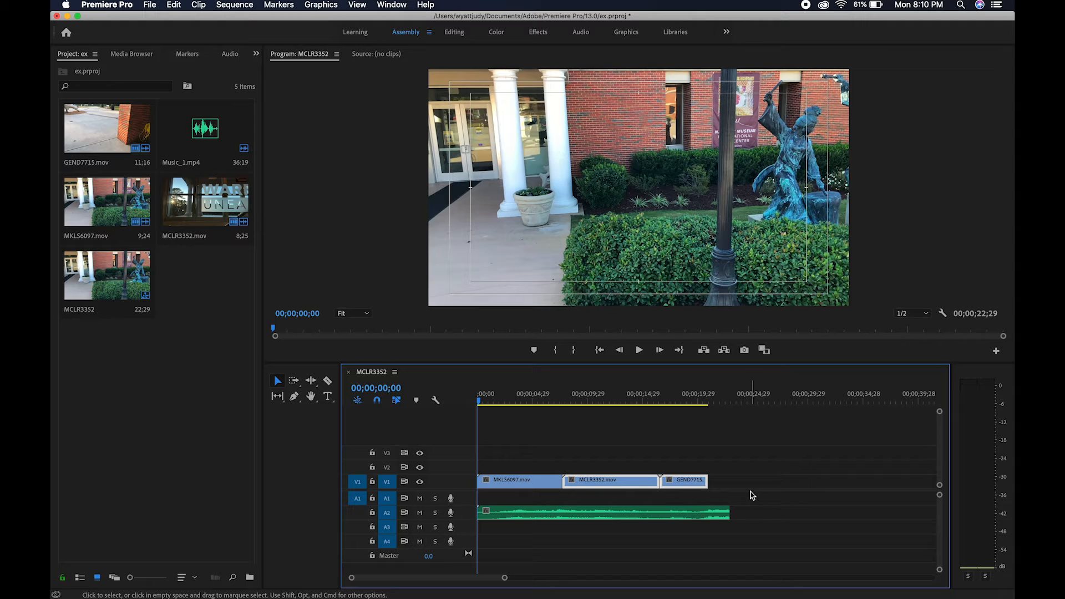
pyautogui.press('super+z')
pyautogui.press('super+z')
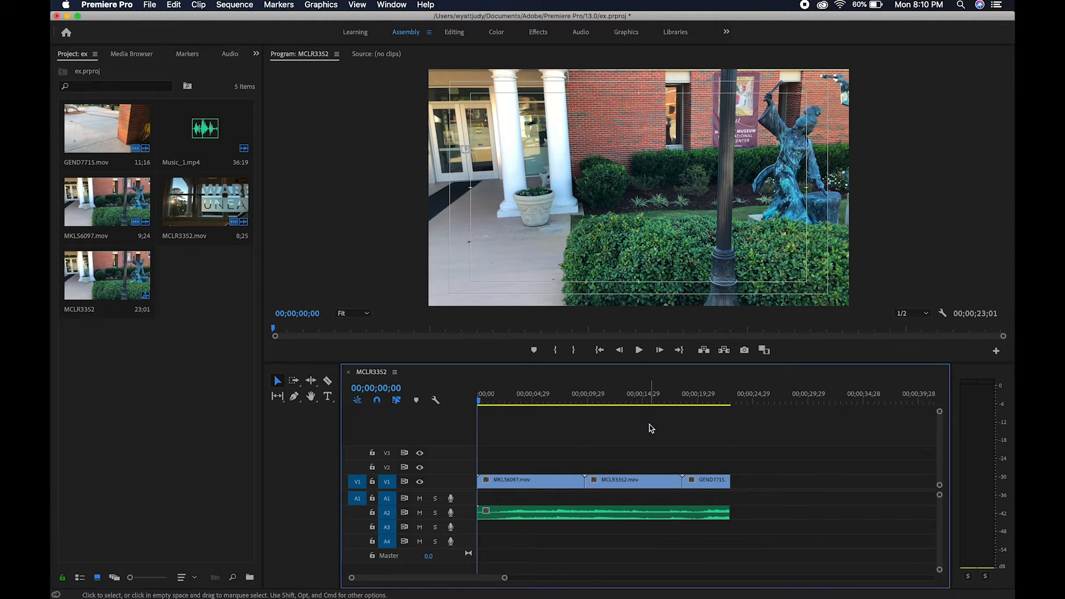
# Step: Return the playhead to the start of the sequence and open its media export settings
pyautogui.moveTo(538, 399); pyautogui.dragTo(445, 403)
pyautogui.moveTo(523, 399); pyautogui.dragTo(466, 414)
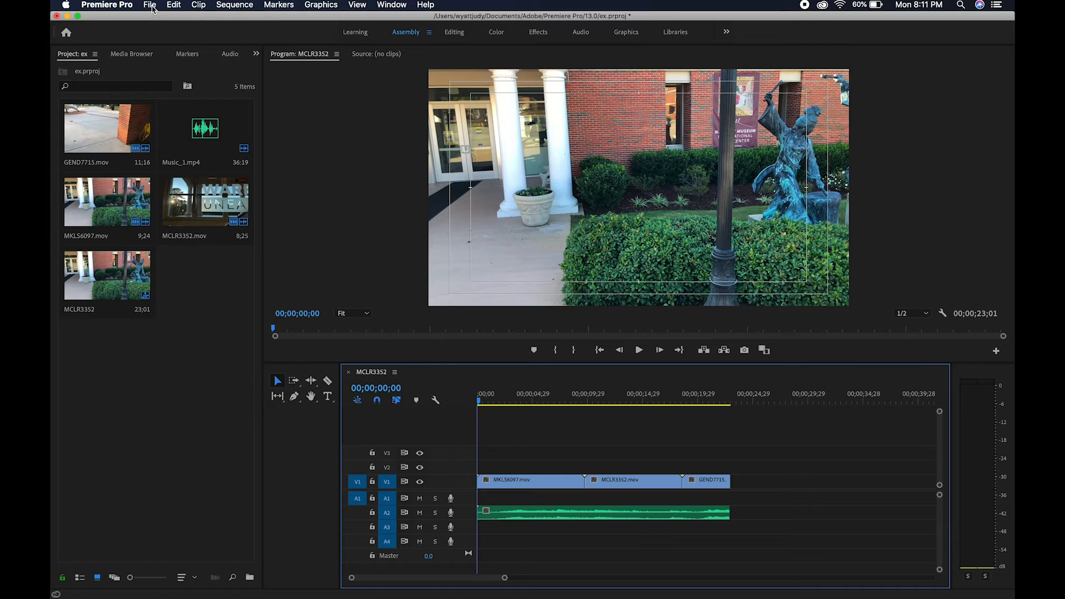
pyautogui.click(152, 7)
pyautogui.moveTo(245, 300)
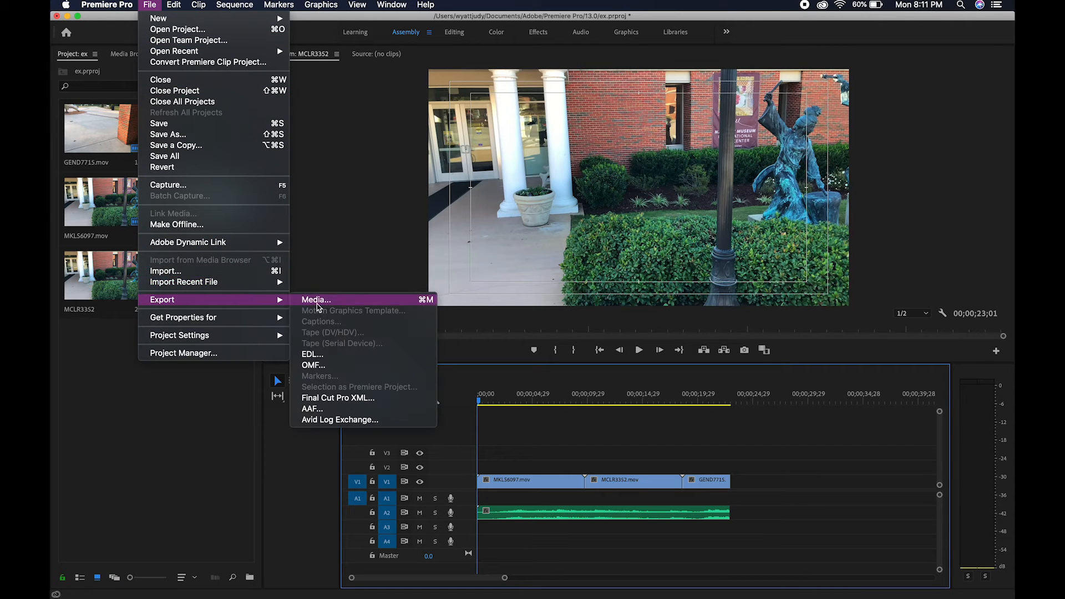
pyautogui.click(317, 301)
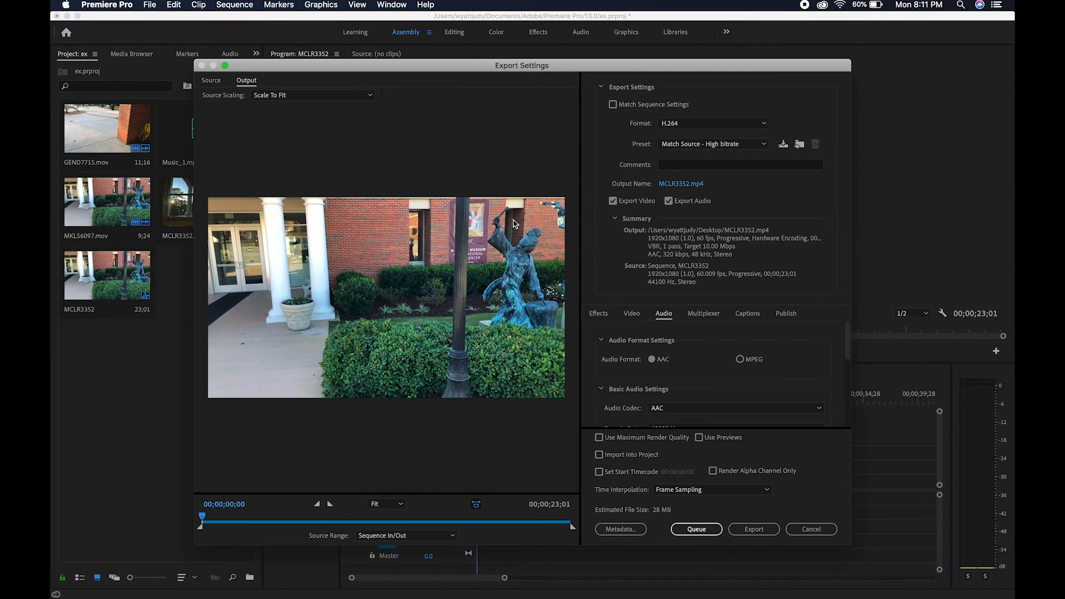
pyautogui.moveTo(530, 61); pyautogui.dragTo(469, 29)
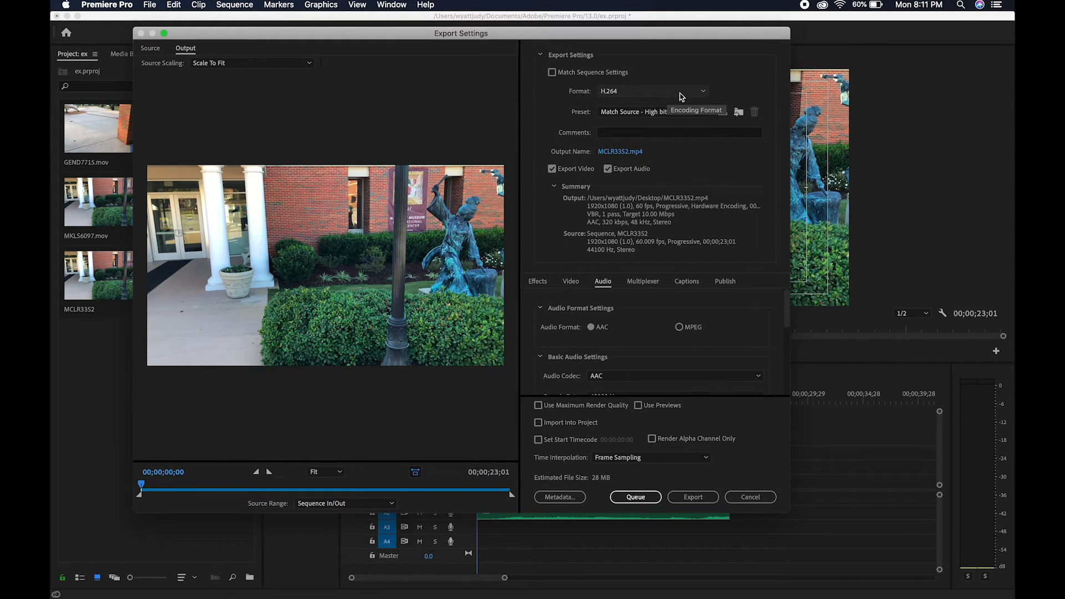
# Step: Choose H.264 as the export format with the High Quality 1080p HD preset
pyautogui.click(703, 94)
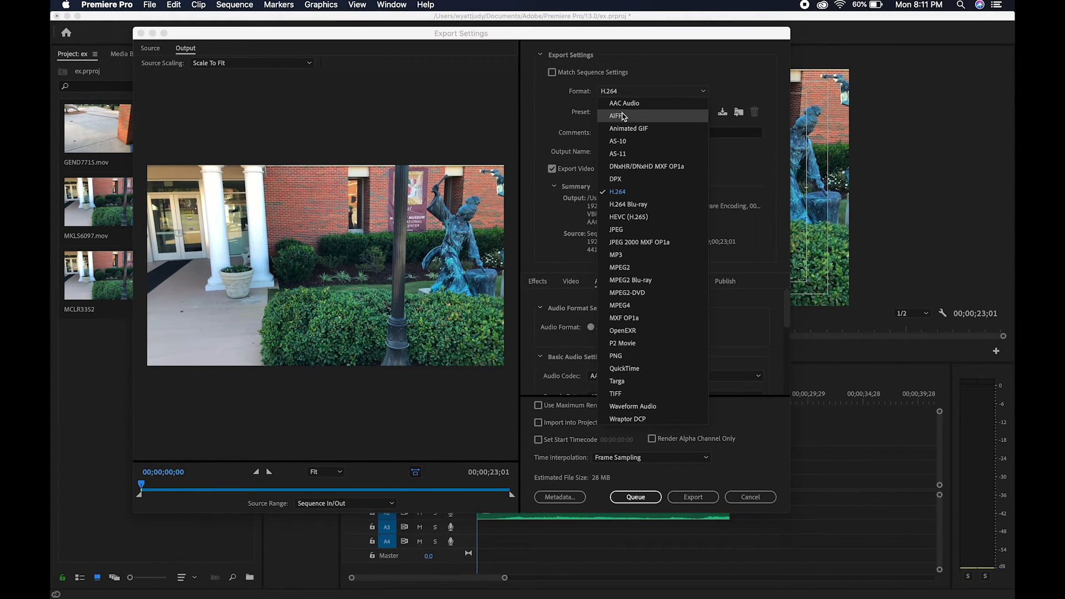
pyautogui.click(625, 194)
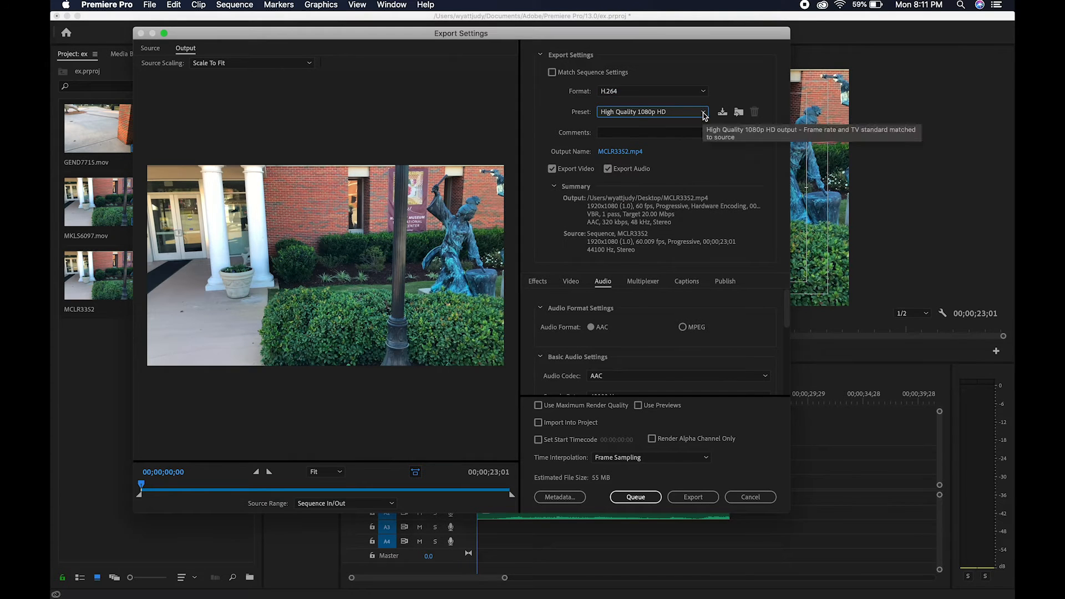
pyautogui.click(703, 113)
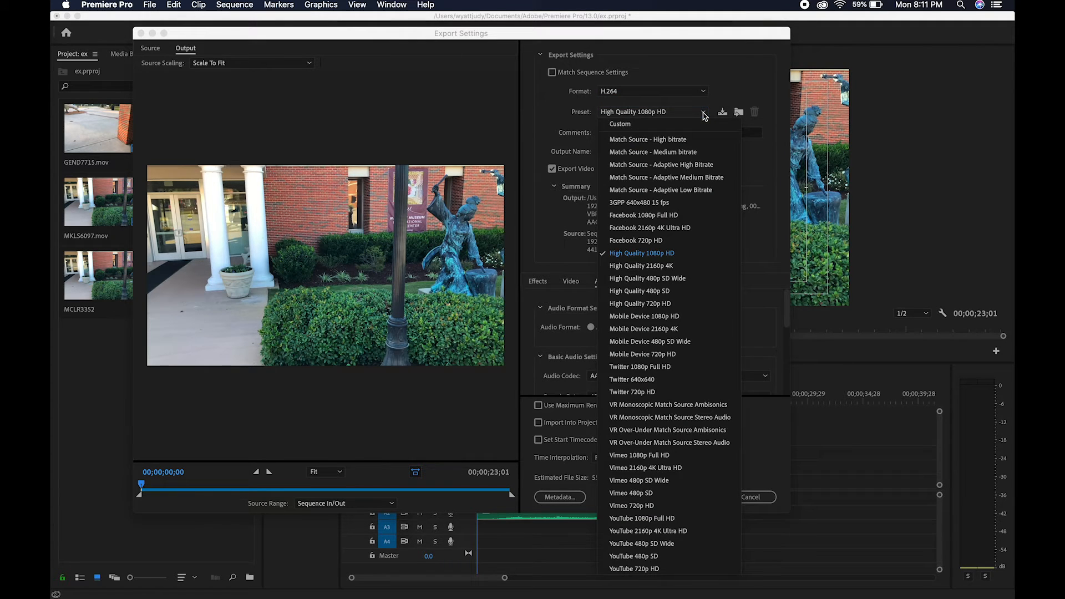
pyautogui.click(673, 255)
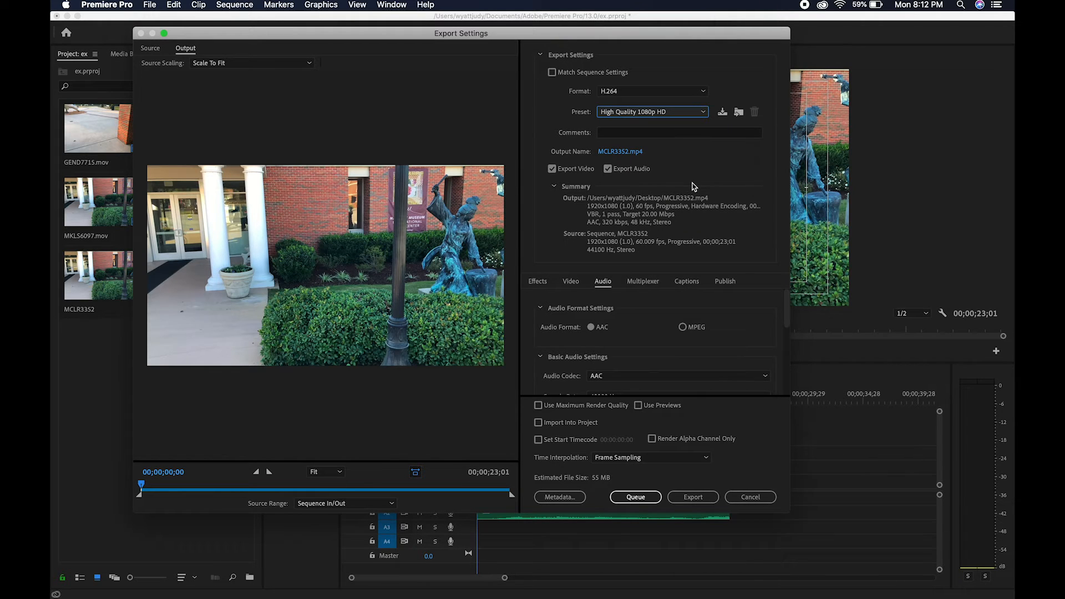
# Step: Set the target bitrate in the export's video settings to 30 Mbps
pyautogui.click(571, 282)
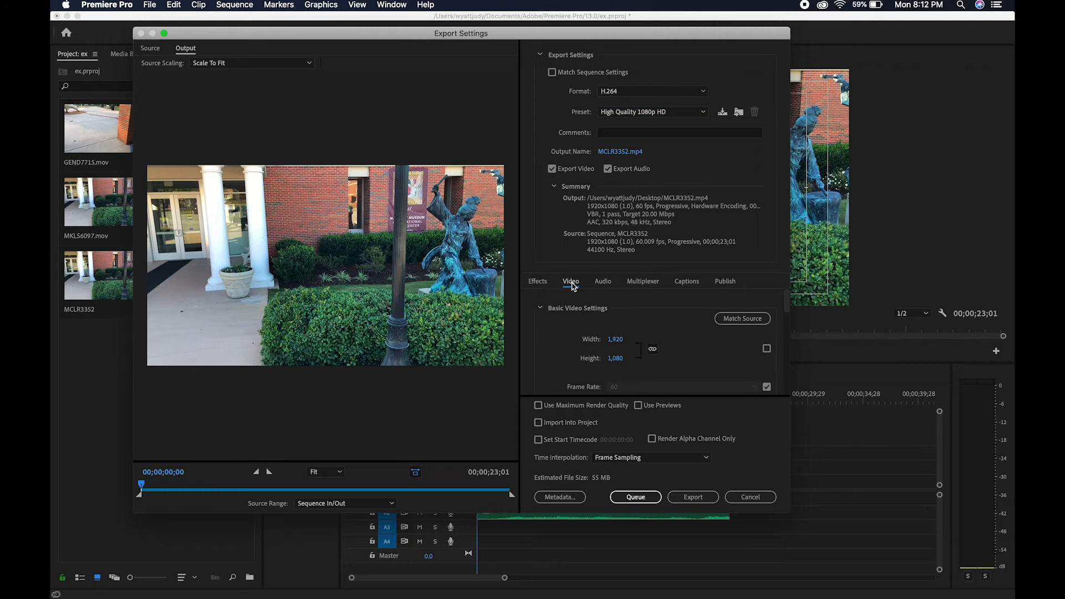
pyautogui.scroll(-3, 554, 341)
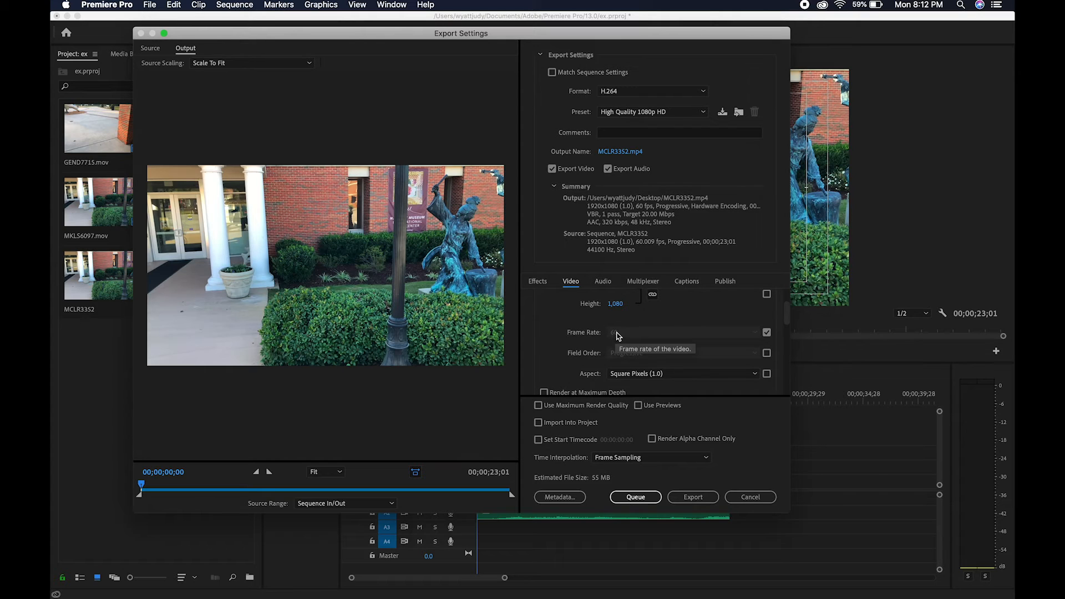
pyautogui.scroll(-5, 574, 337)
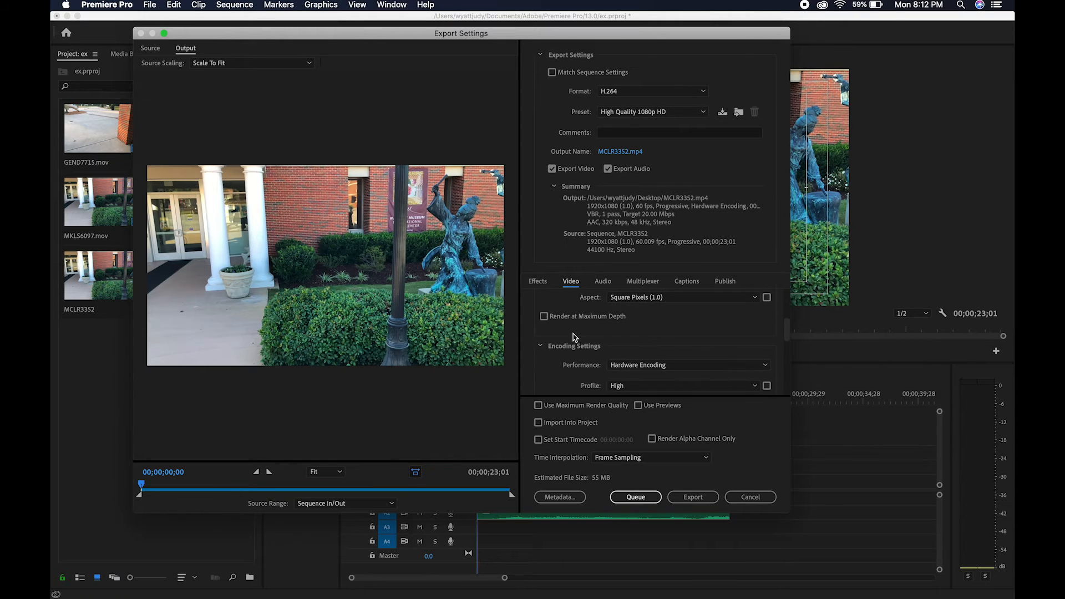
pyautogui.scroll(-5, 583, 339)
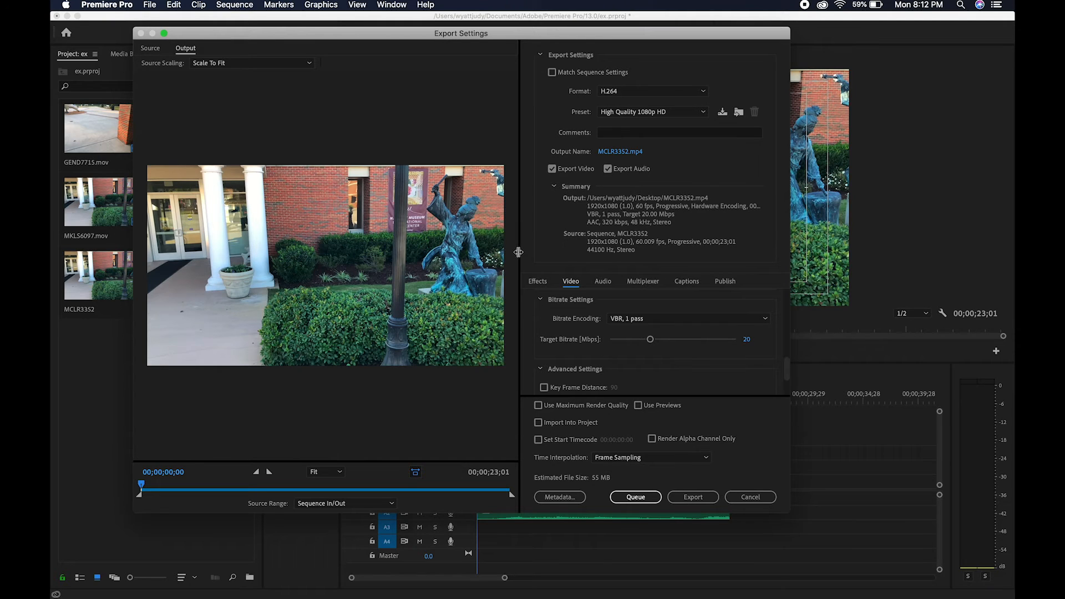
pyautogui.moveTo(656, 345)
pyautogui.mouseDown()
pyautogui.moveTo(744, 346)
pyautogui.moveTo(673, 340)
pyautogui.mouseUp()
pyautogui.click(744, 347)
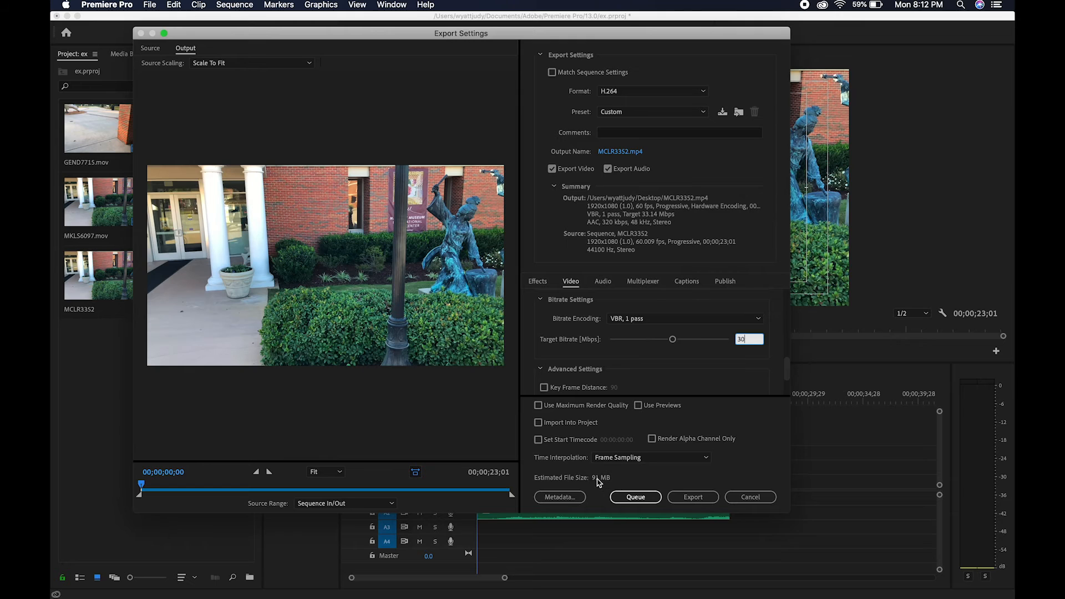
pyautogui.press('Return')
# Step: Name the output file ex, save it to the Desktop, and export the sequence
pyautogui.click(631, 154)
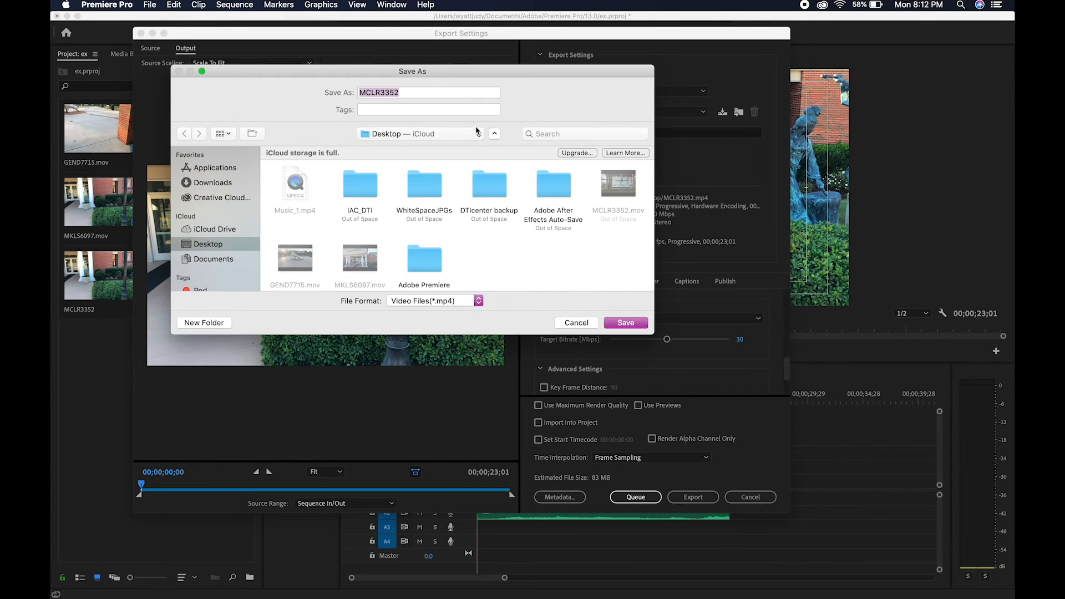
pyautogui.write('ex')
pyautogui.click(626, 323)
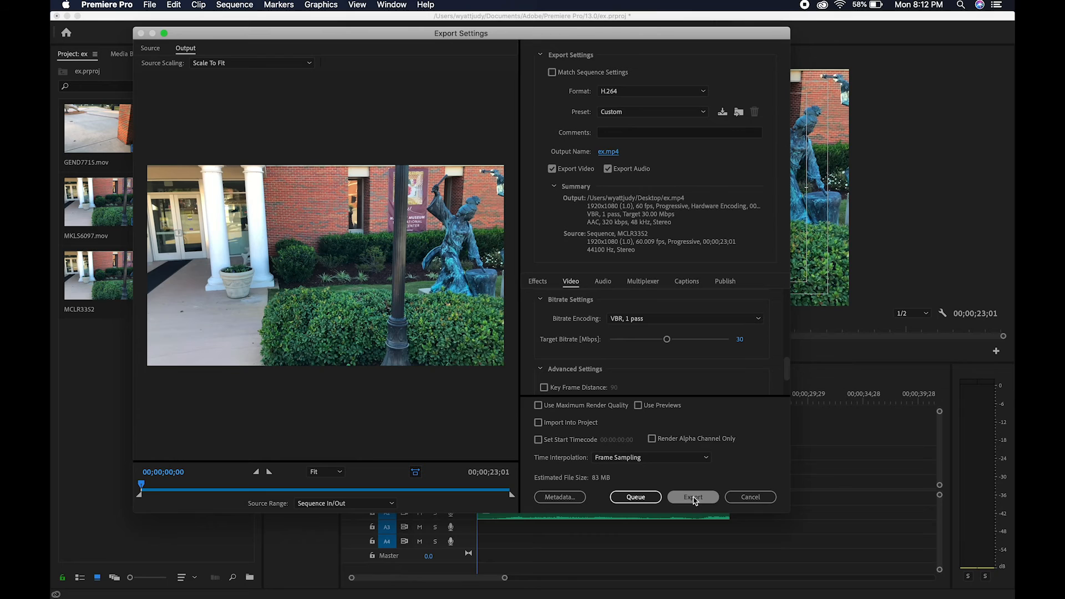
pyautogui.click(716, 502)
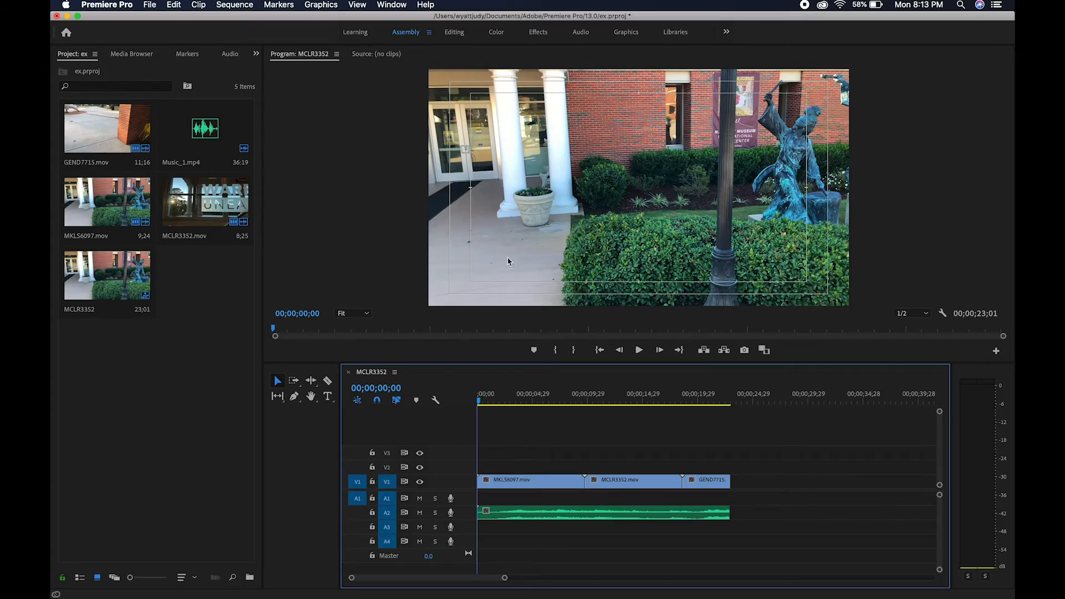
# Step: Switch to the desktop and play the exported ex.mp4 in QuickTime Player
pyautogui.click(67, 16)
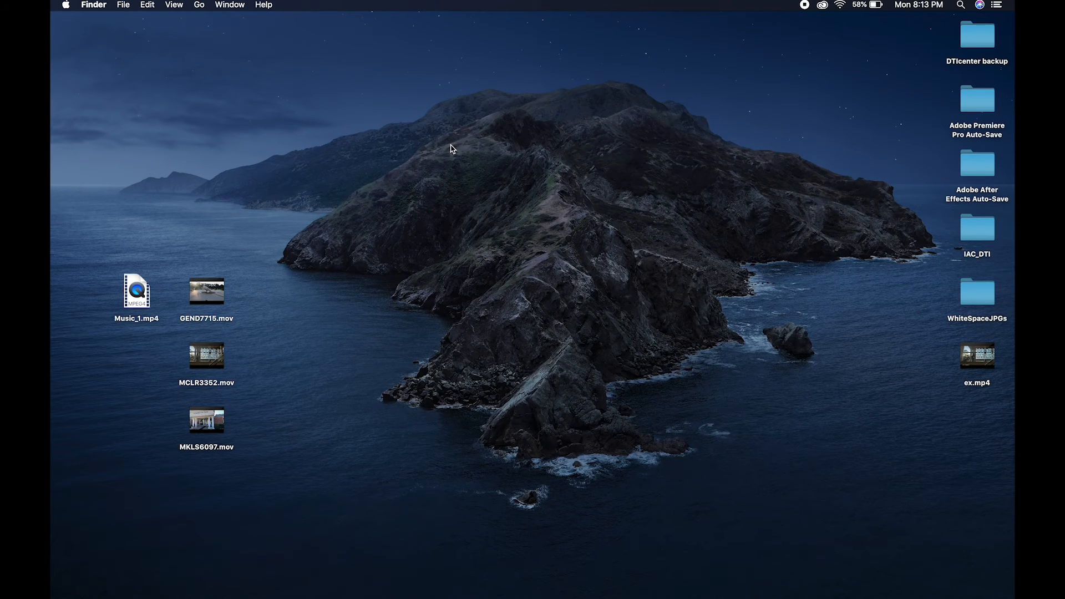
pyautogui.moveTo(974, 358); pyautogui.dragTo(622, 165)
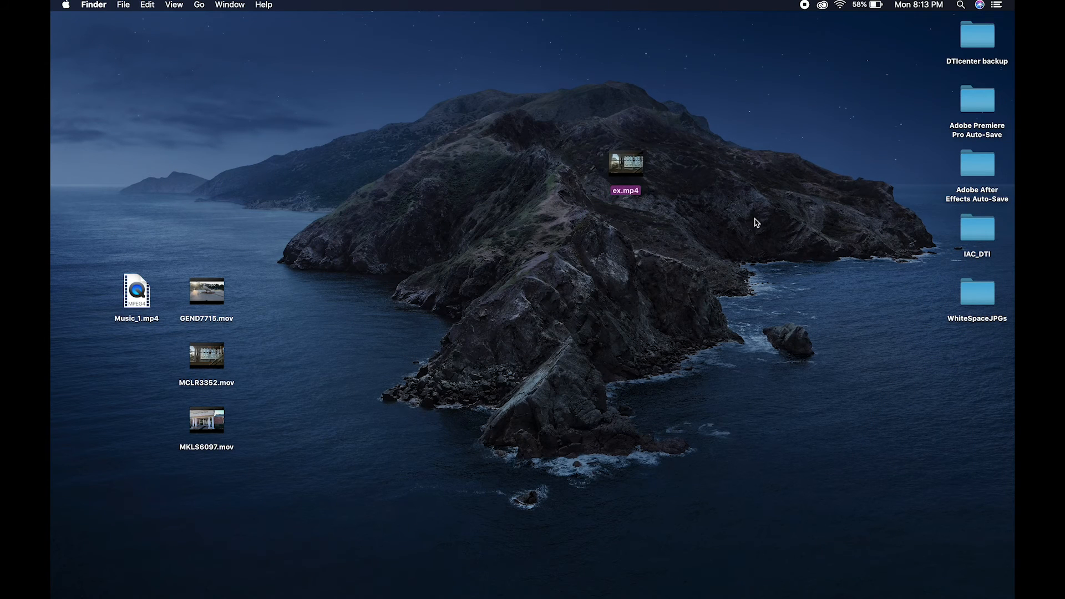
pyautogui.rightClick(636, 172)
pyautogui.moveTo(738, 186)
pyautogui.click(823, 191)
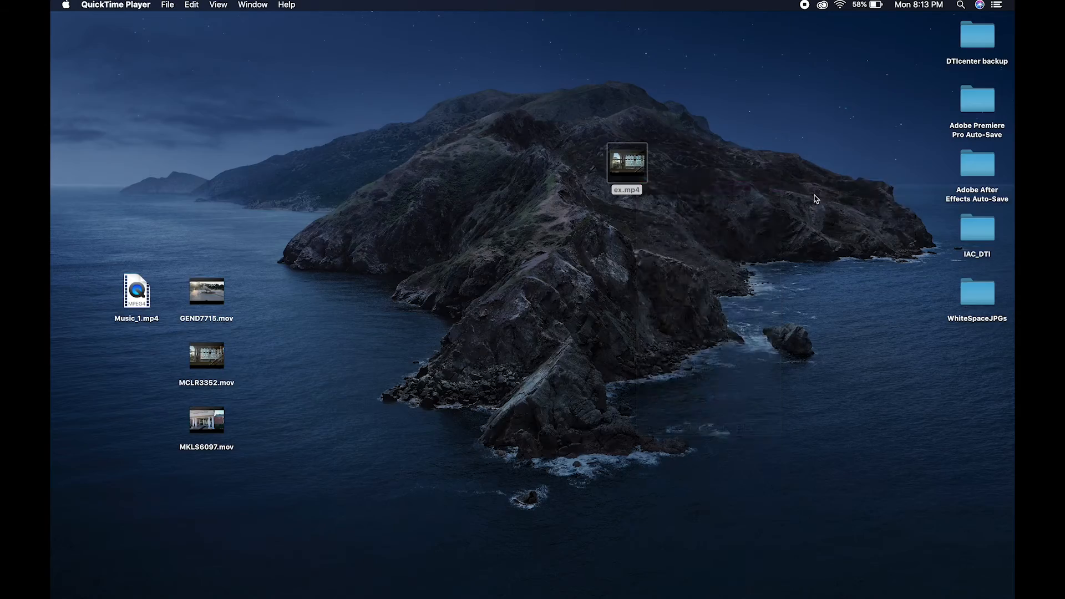
pyautogui.click(532, 470)
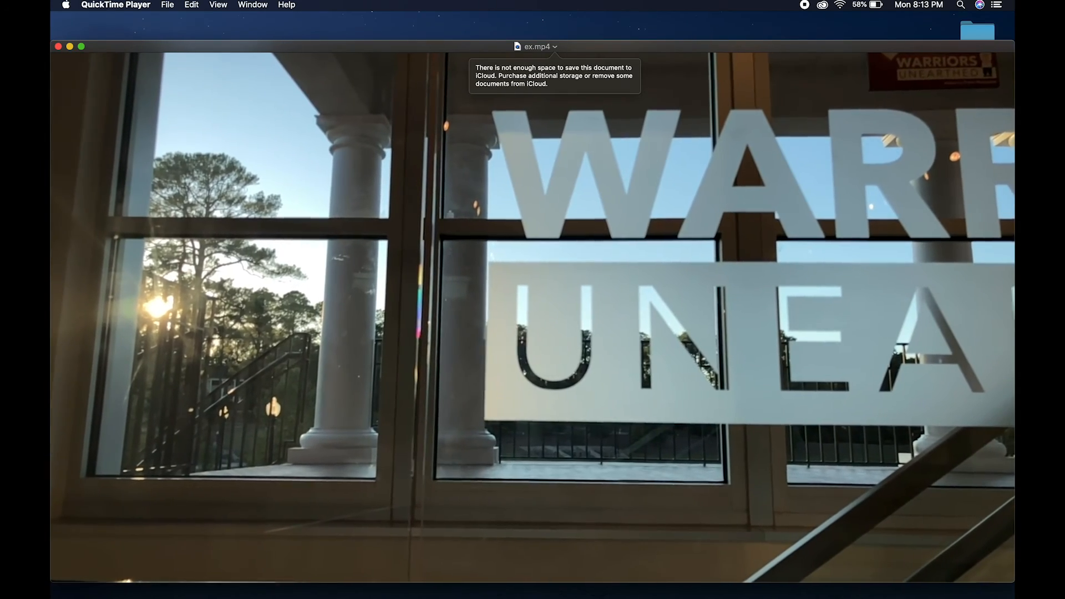
pyautogui.press('space')
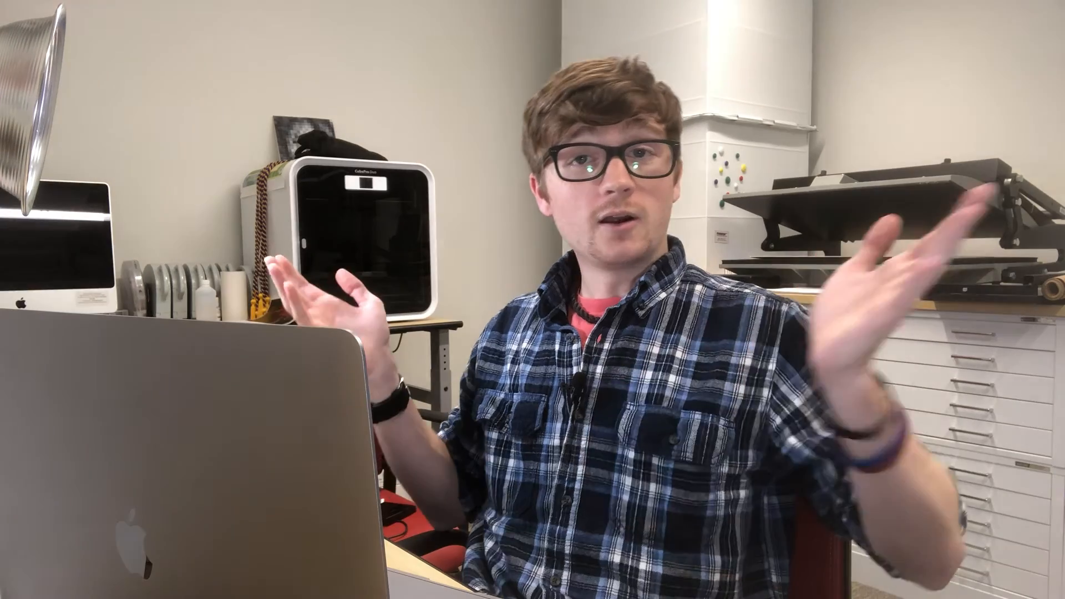